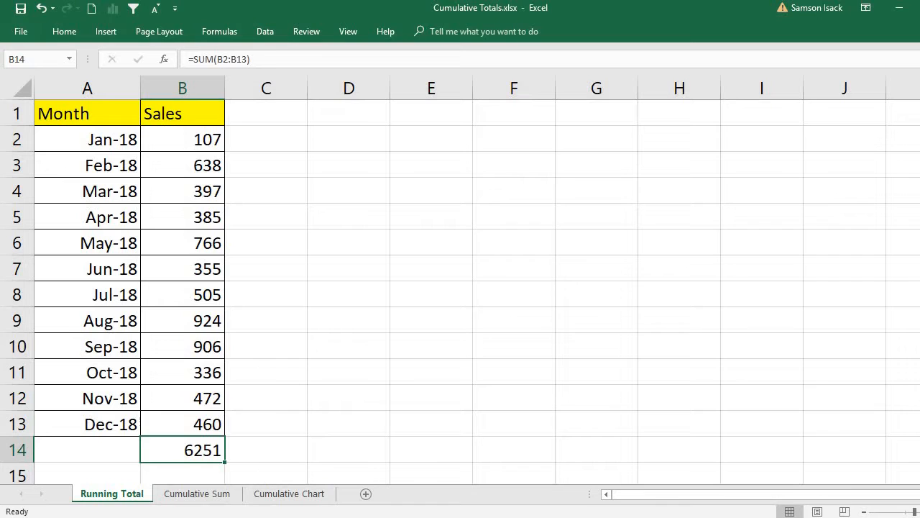
{"action": "left_click", "coordinate": [268, 114]}
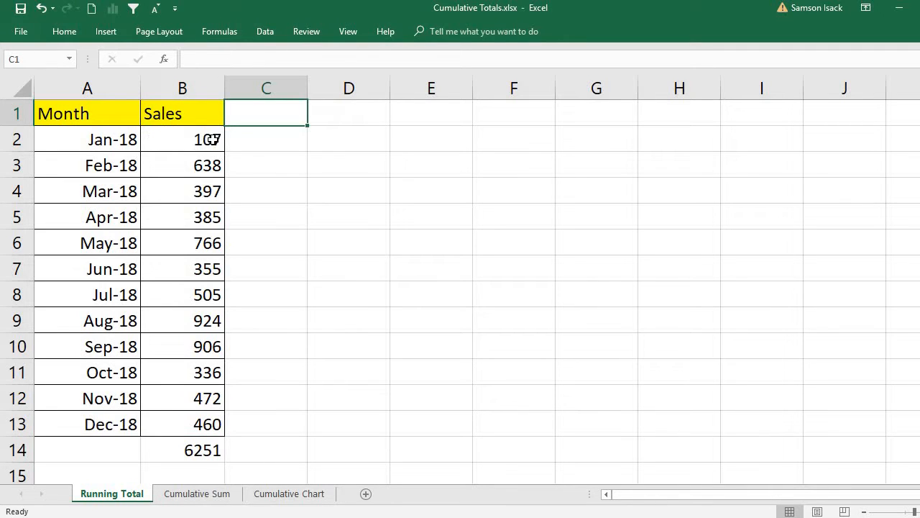
{"action": "left_click", "coordinate": [241, 141]}
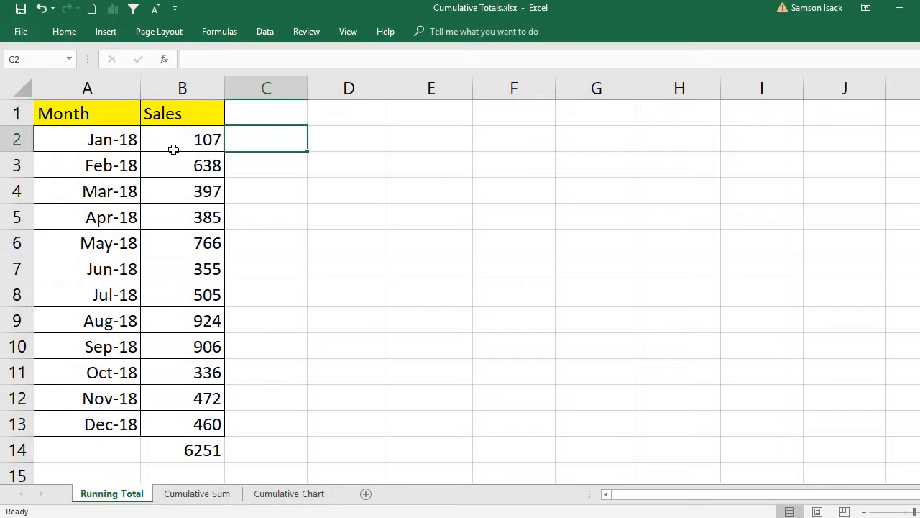
{"action": "left_click", "coordinate": [173, 144]}
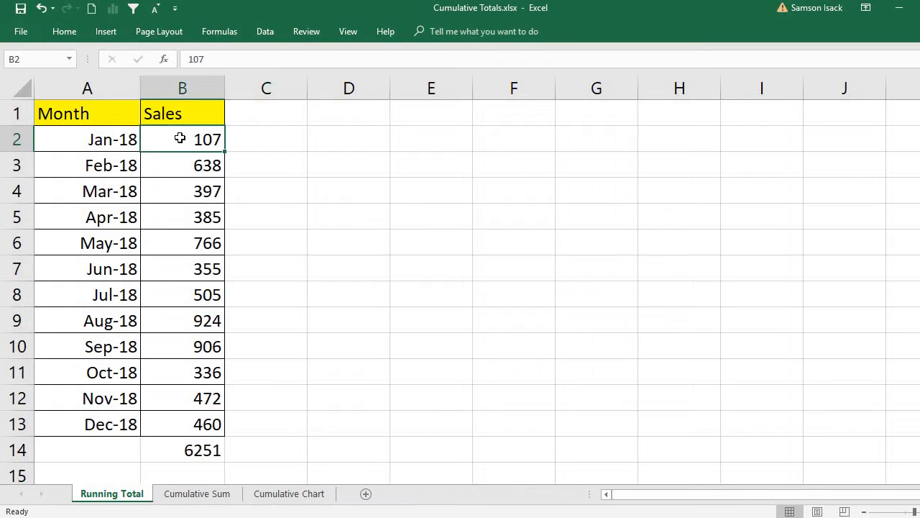
{"action": "left_click", "coordinate": [254, 170]}
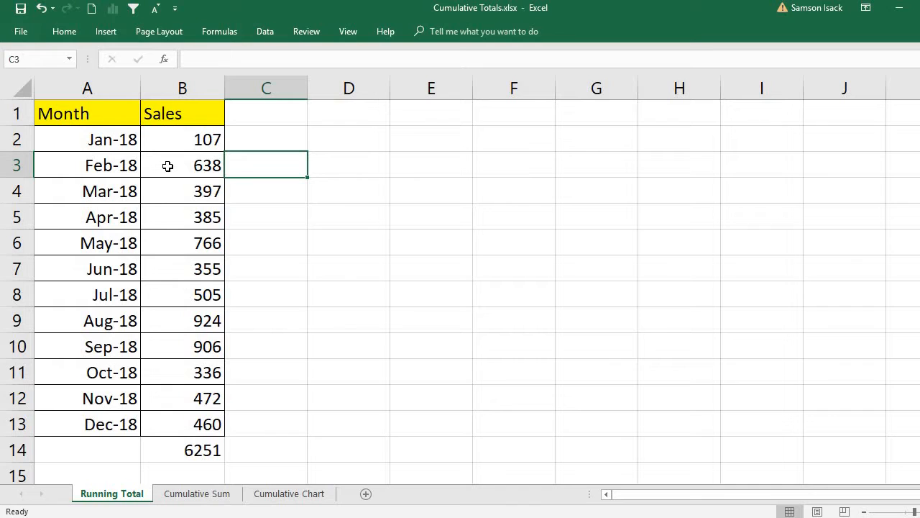
Step: Enter the cumulative sales by hand for the first two months: 745 in C3 and 107 in C2
{"action": "left_click_drag", "start_coordinate": [177, 141], "coordinate": [192, 155]}
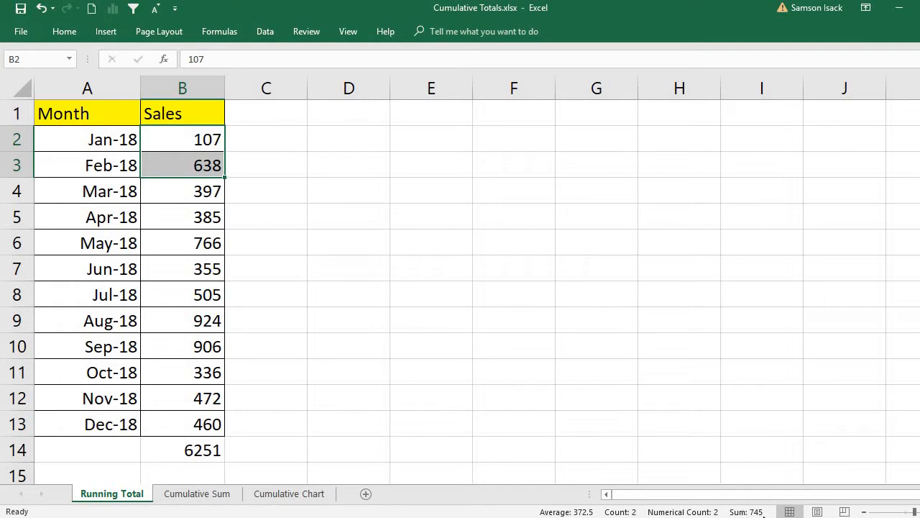
{"action": "left_click", "coordinate": [283, 164]}
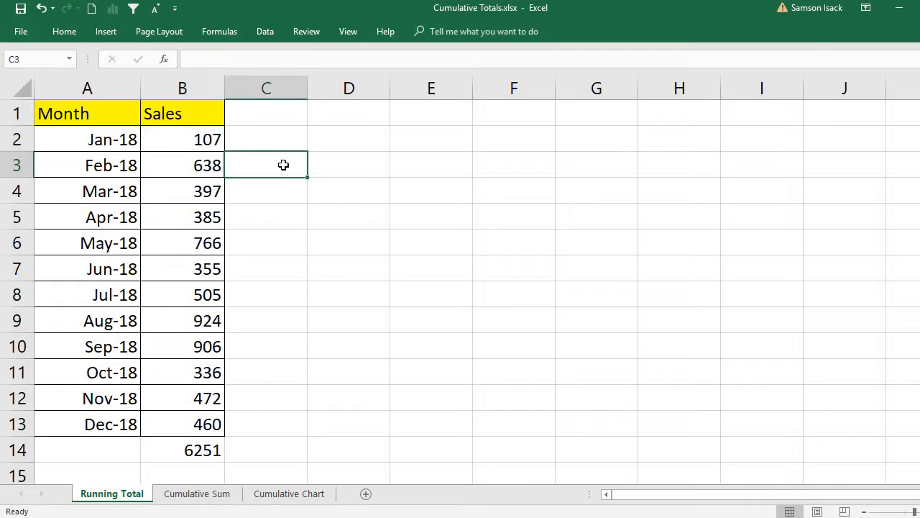
{"action": "type", "text": "745"}
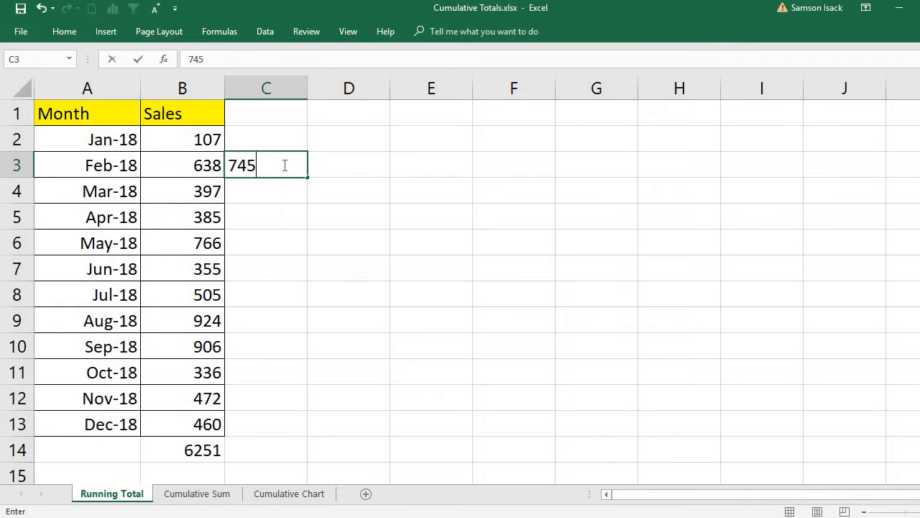
{"action": "left_click", "coordinate": [284, 140]}
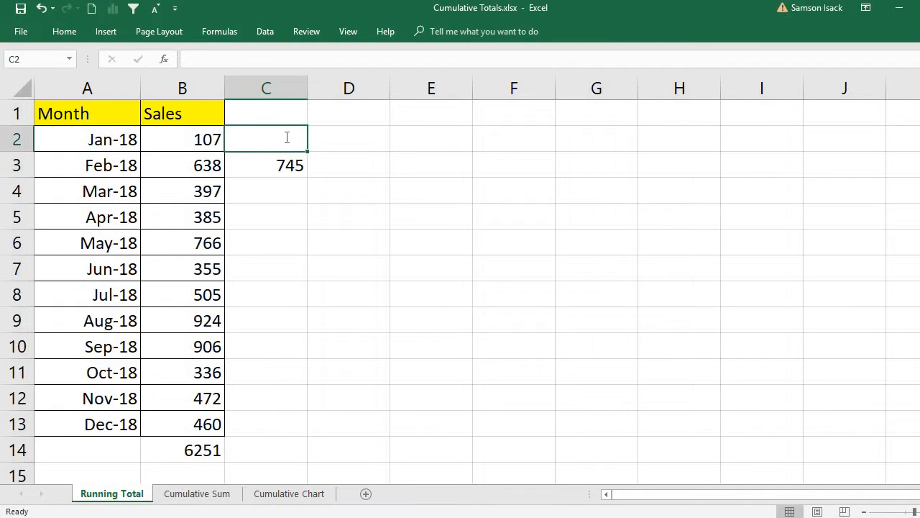
{"action": "type", "text": "107"}
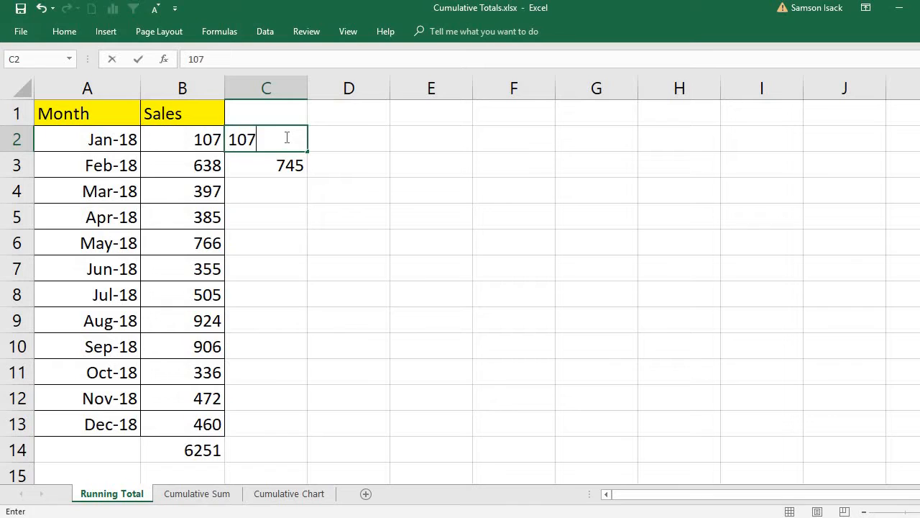
Step: Check the sum of the January to March sales and enter 1142 by hand in C4
{"action": "left_click", "coordinate": [285, 195]}
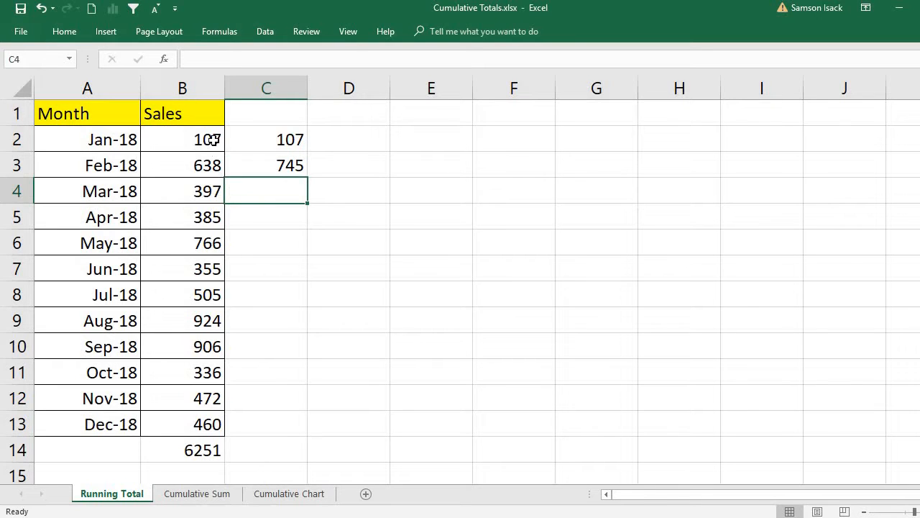
{"action": "left_click_drag", "start_coordinate": [214, 140], "coordinate": [220, 196]}
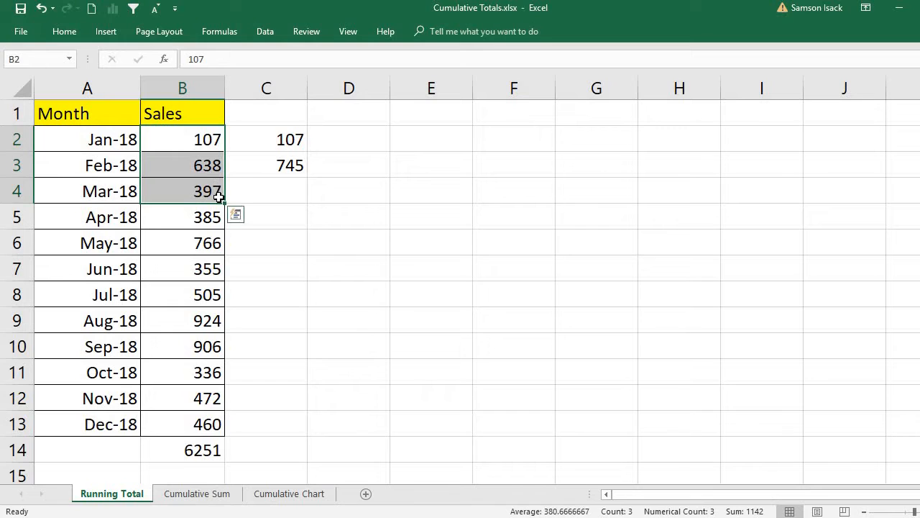
{"action": "left_click", "coordinate": [273, 194]}
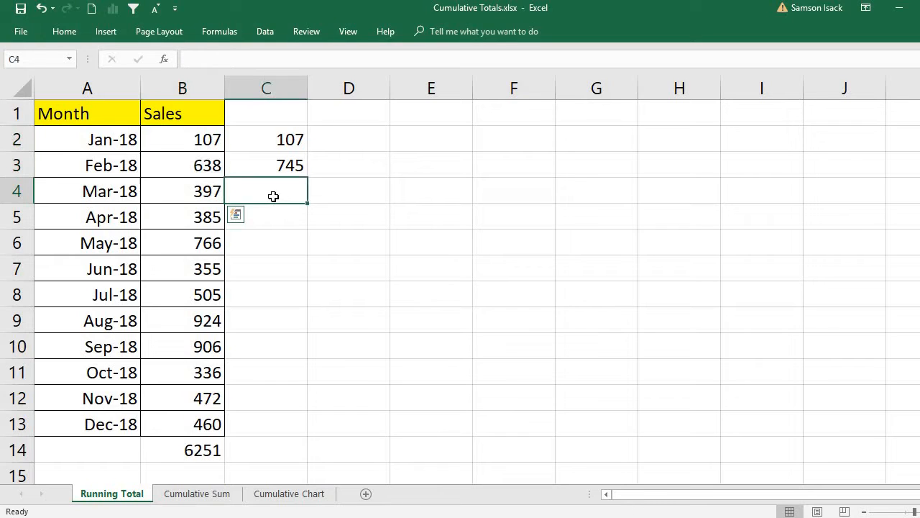
{"action": "type", "text": "1142"}
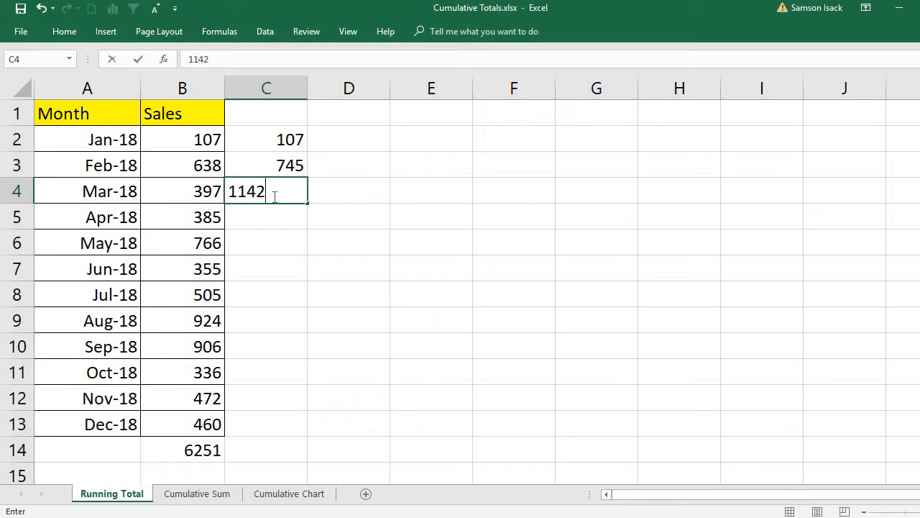
{"action": "key", "text": "Return"}
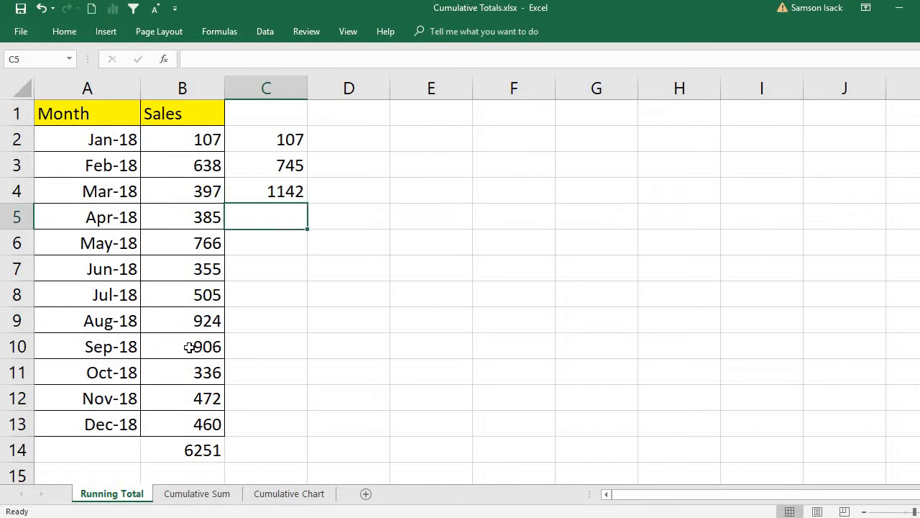
Step: Clear the manually entered cumulative values from C2:C4
{"action": "left_click", "coordinate": [245, 416]}
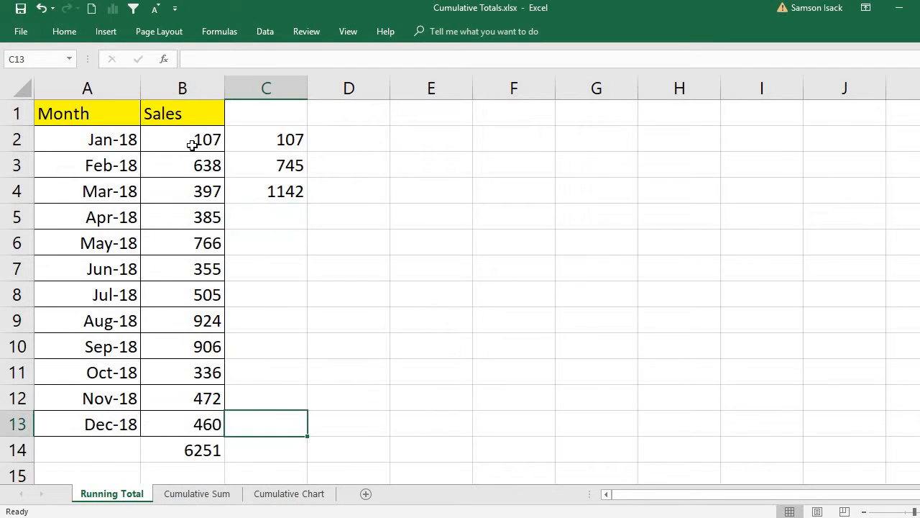
{"action": "left_click_drag", "start_coordinate": [191, 144], "coordinate": [170, 422]}
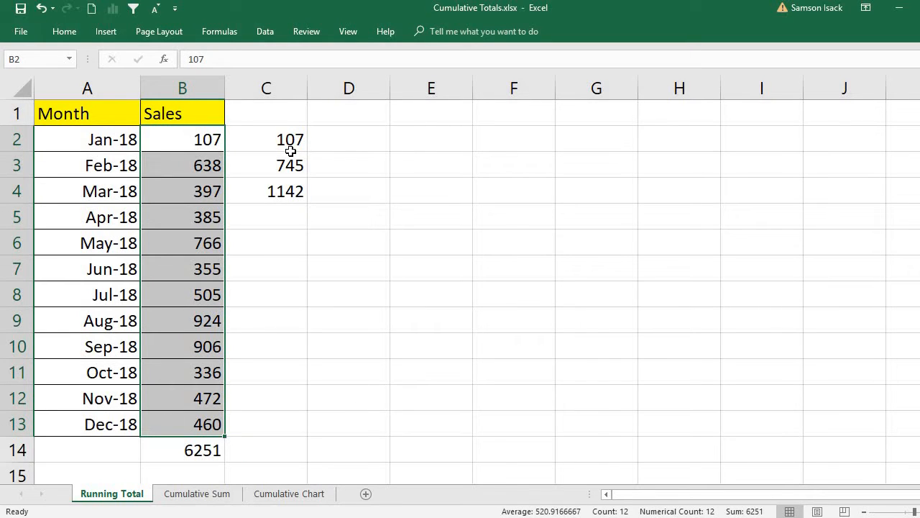
{"action": "left_click_drag", "start_coordinate": [289, 139], "coordinate": [288, 191]}
{"action": "key", "text": "Delete"}
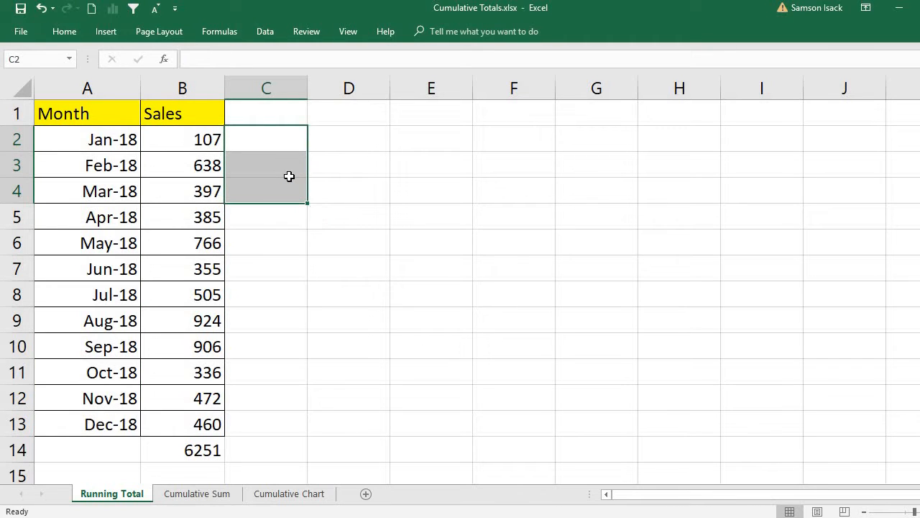
Step: Add the header "Running Total" in C1 and fit column C's width to it
{"action": "left_click", "coordinate": [282, 117]}
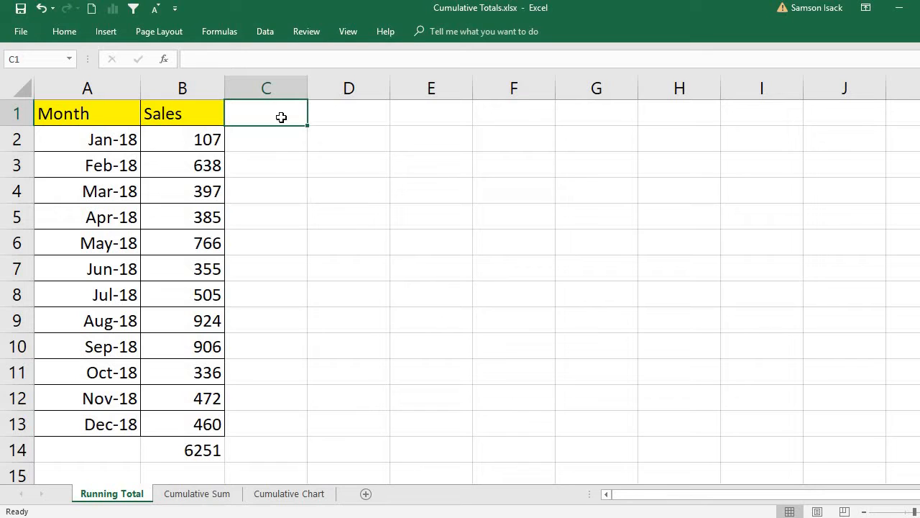
{"action": "type", "text": "R"}
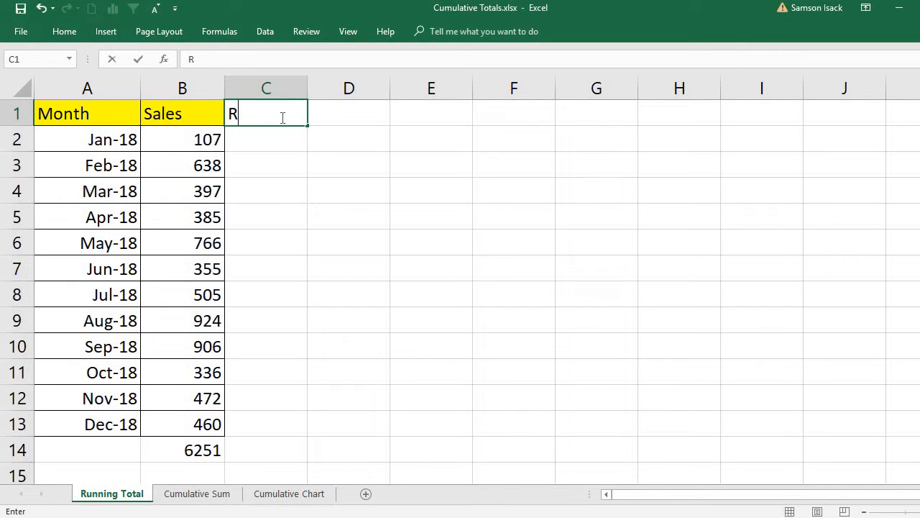
{"action": "type", "text": "unning "}
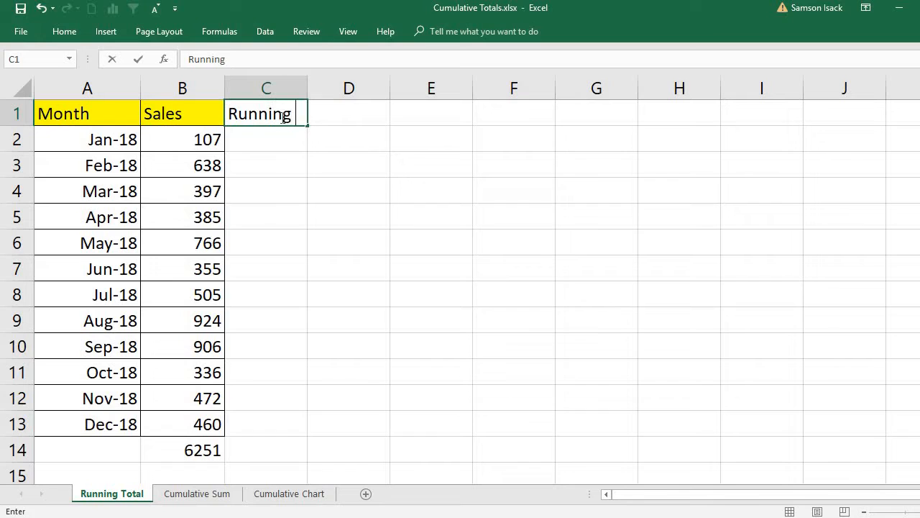
{"action": "type", "text": "Total"}
{"action": "key", "text": "Return"}
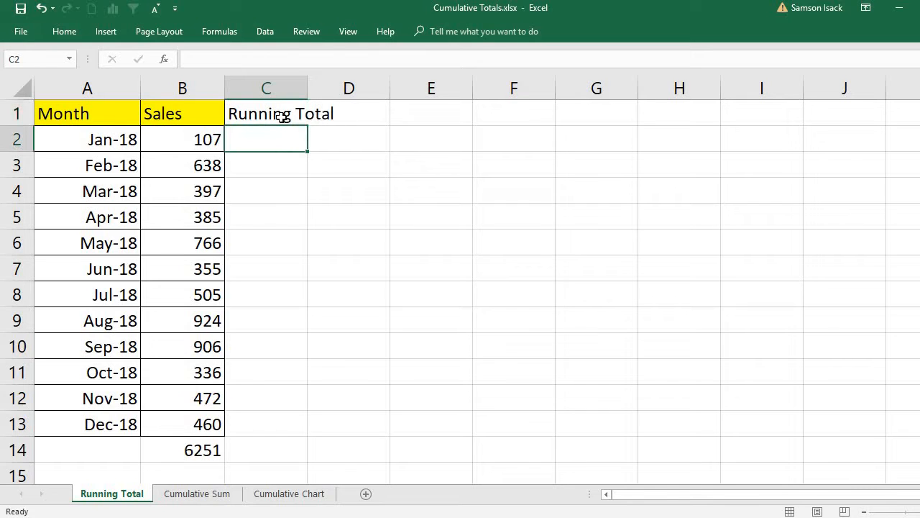
{"action": "double_click", "coordinate": [309, 89]}
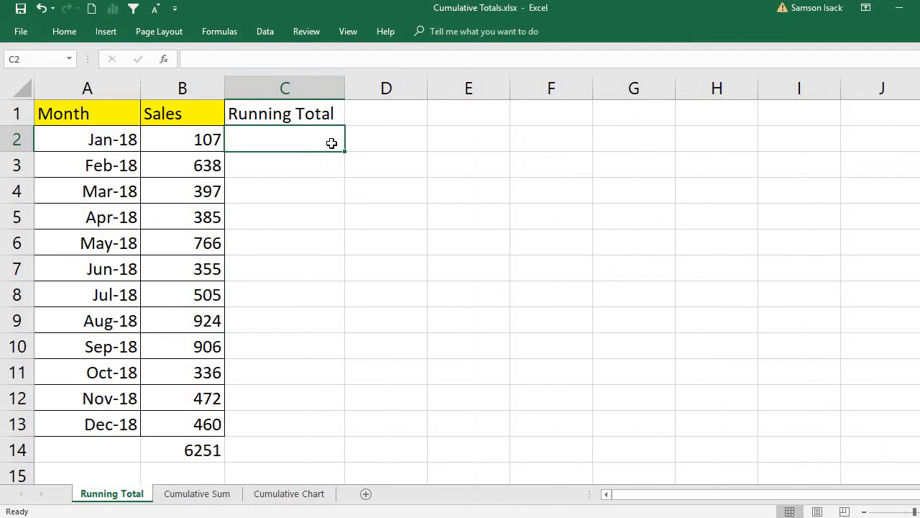
Step: Enter the formula =B2 in C2 to start the running total with the January sales
{"action": "type", "text": "="}
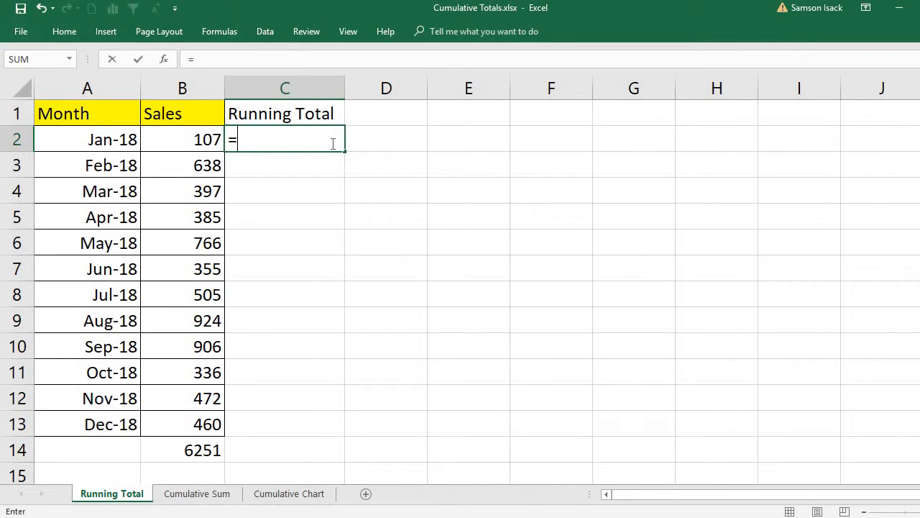
{"action": "left_click", "coordinate": [216, 140]}
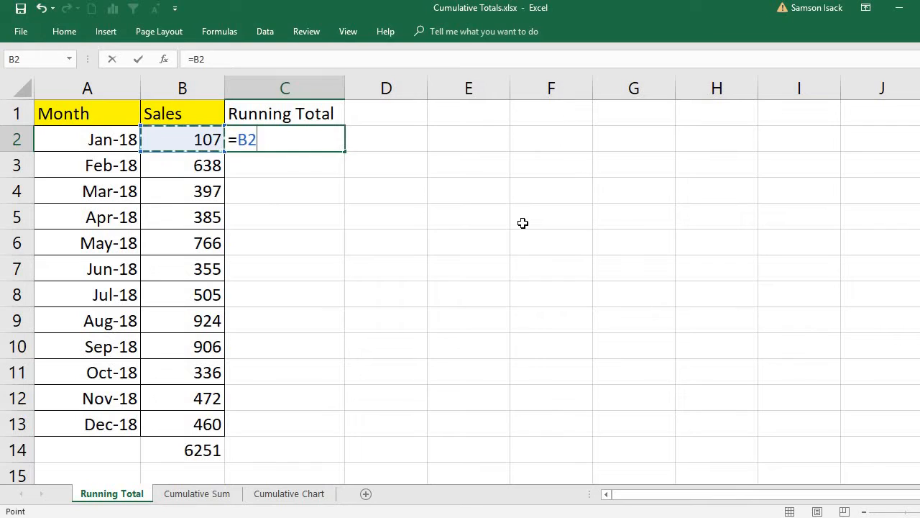
{"action": "key", "text": "Return"}
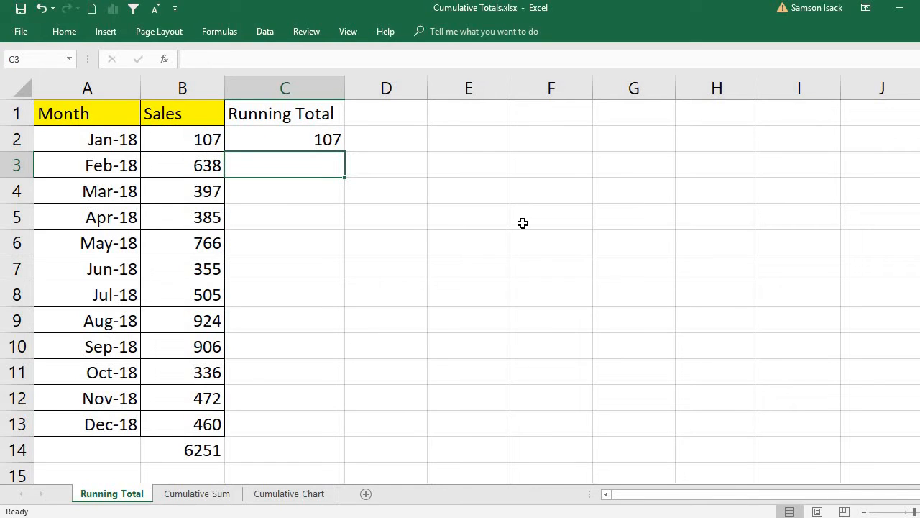
Step: Enter the formula =C2+B3 in C3 to add the February sales to the previous running total
{"action": "type", "text": "="}
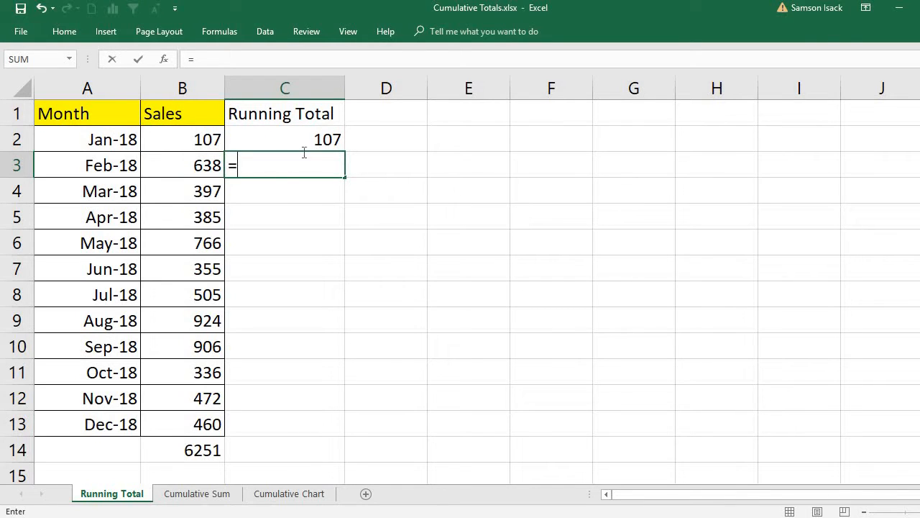
{"action": "left_click", "coordinate": [313, 141]}
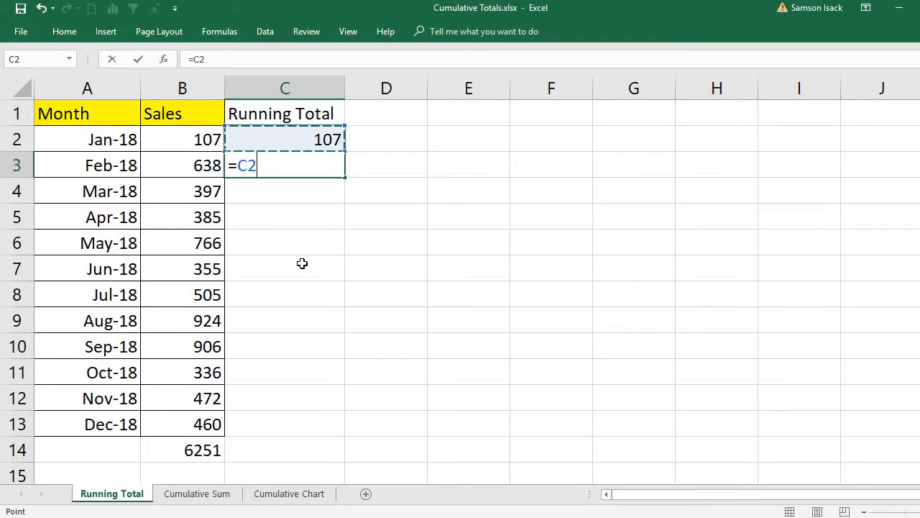
{"action": "type", "text": "+"}
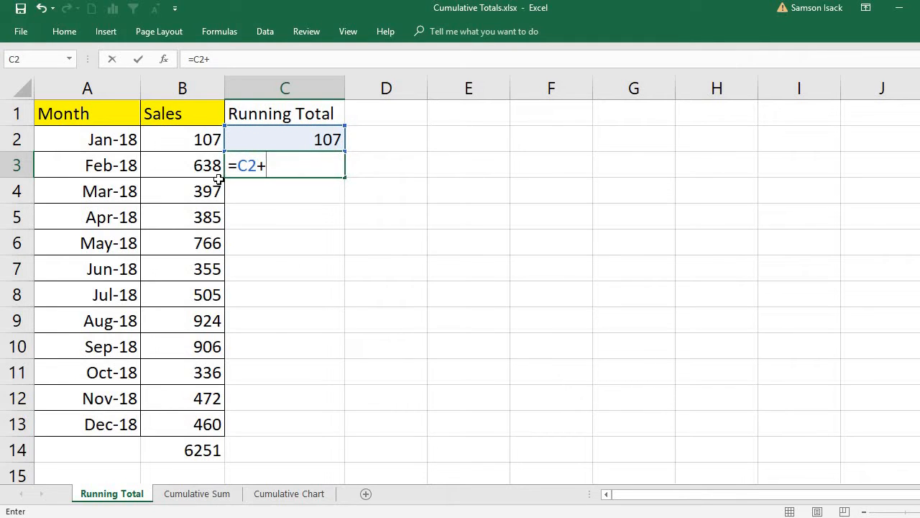
{"action": "left_click", "coordinate": [188, 167]}
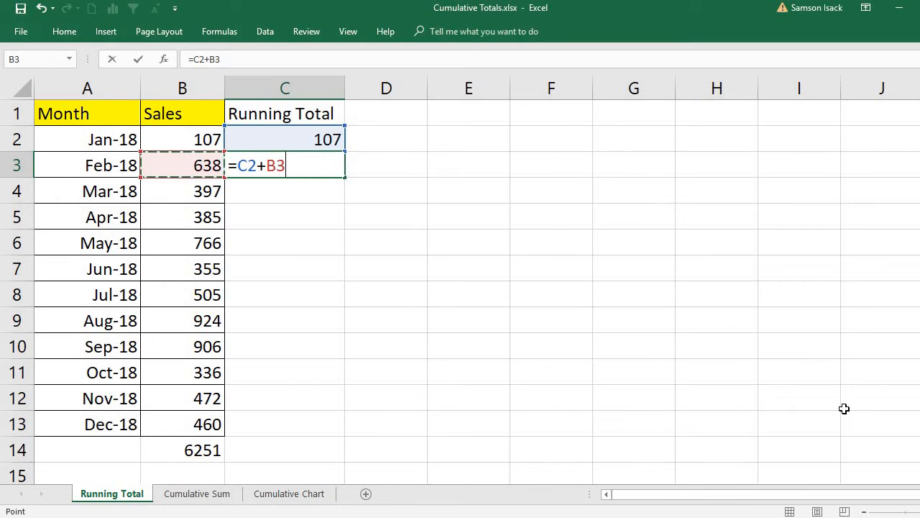
{"action": "key", "text": "Return"}
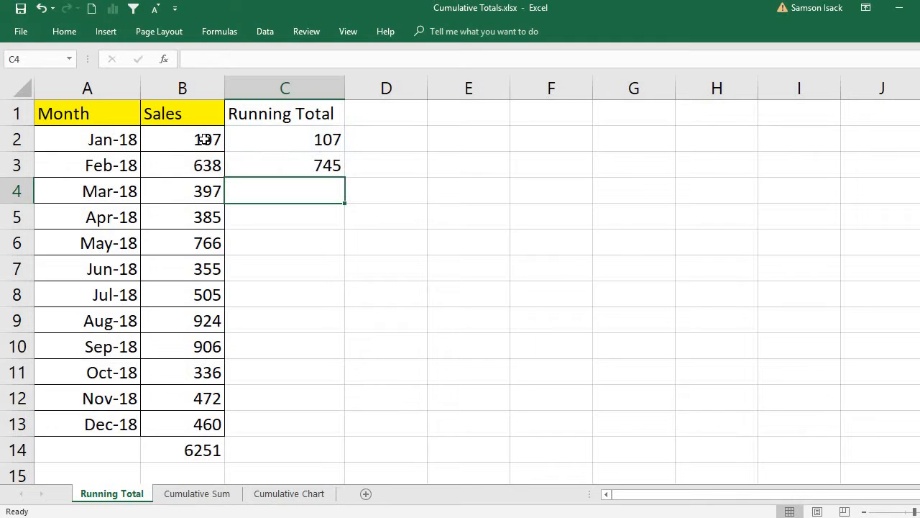
{"action": "left_click_drag", "start_coordinate": [204, 140], "coordinate": [204, 161]}
{"action": "left_click", "coordinate": [327, 167]}
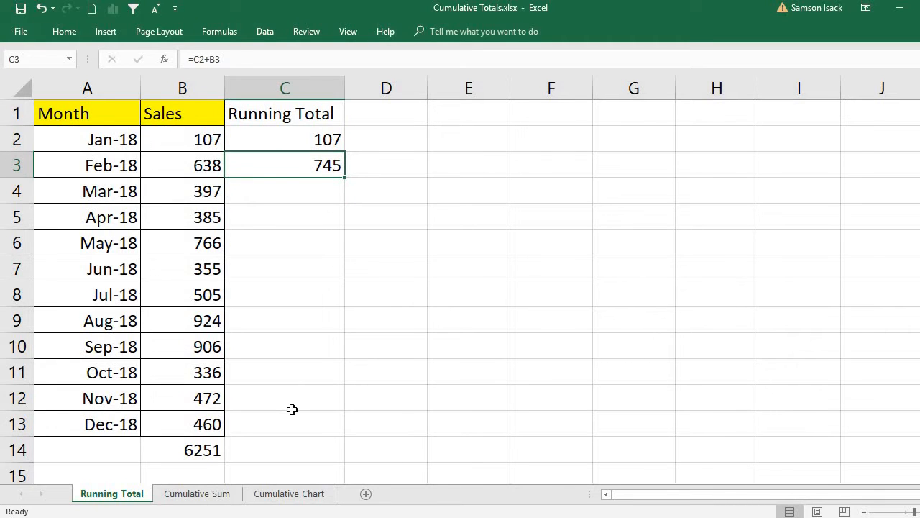
Step: Enter the formula =C3+B4 in C4 to add the March sales to the previous running total
{"action": "left_click", "coordinate": [320, 195]}
{"action": "double_click", "coordinate": [320, 195]}
{"action": "type", "text": "="}
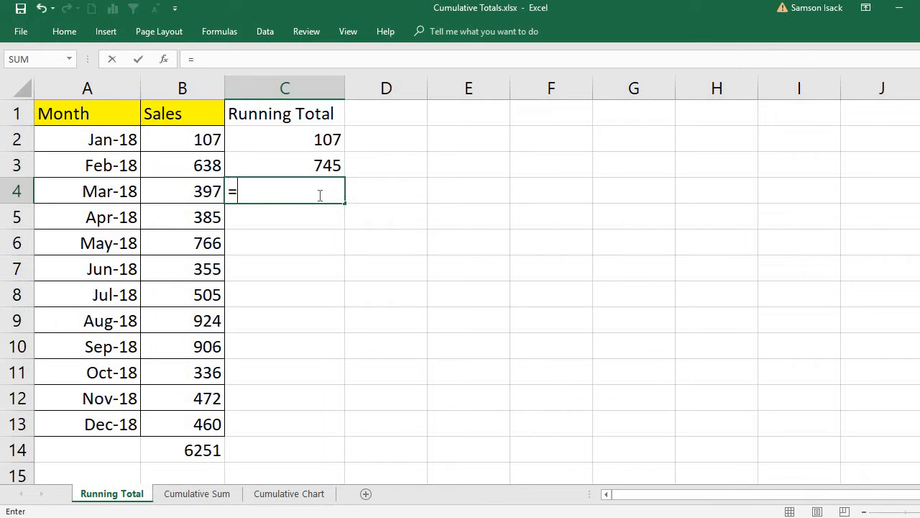
{"action": "left_click", "coordinate": [296, 167]}
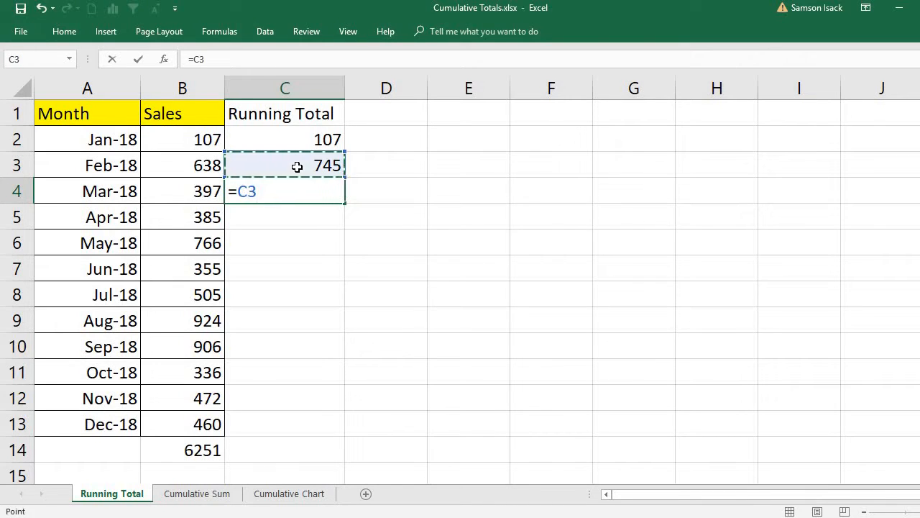
{"action": "type", "text": "+"}
{"action": "left_click", "coordinate": [197, 188]}
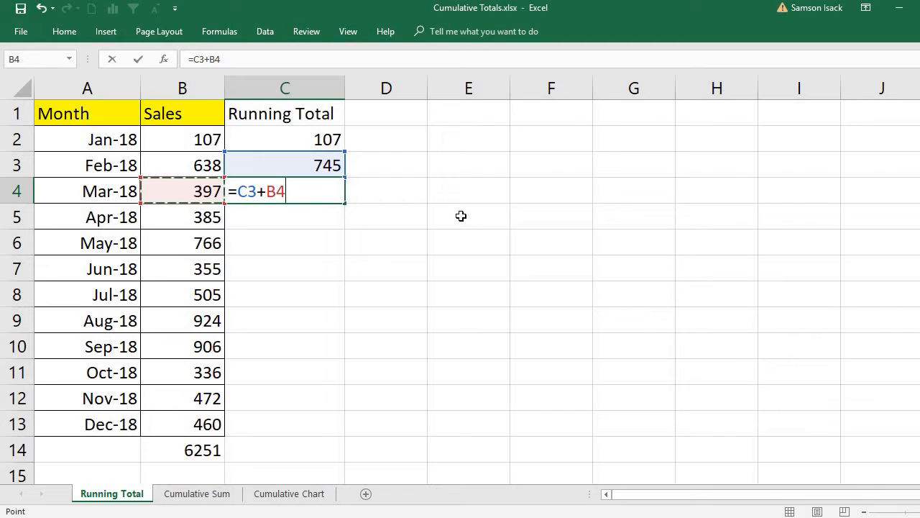
{"action": "key", "text": "Return"}
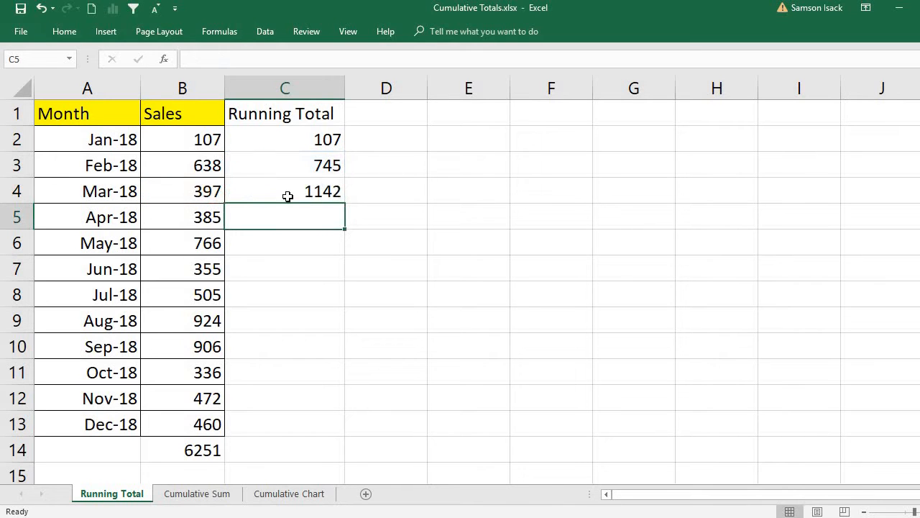
Step: Check the March running total in C4 against the sales in B2:B4 and review its formula's cell references
{"action": "left_click_drag", "start_coordinate": [203, 139], "coordinate": [200, 188]}
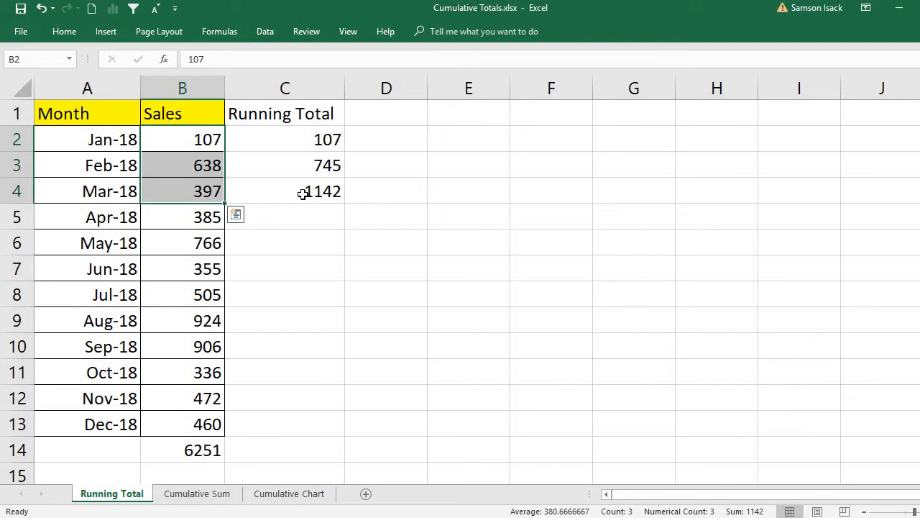
{"action": "double_click", "coordinate": [302, 192]}
{"action": "left_click_drag", "start_coordinate": [258, 192], "coordinate": [238, 191]}
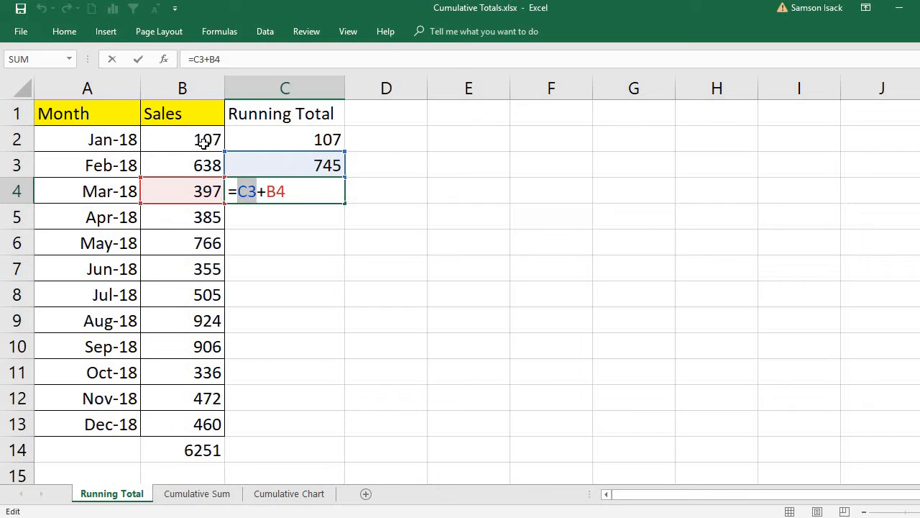
{"action": "key", "text": "Return"}
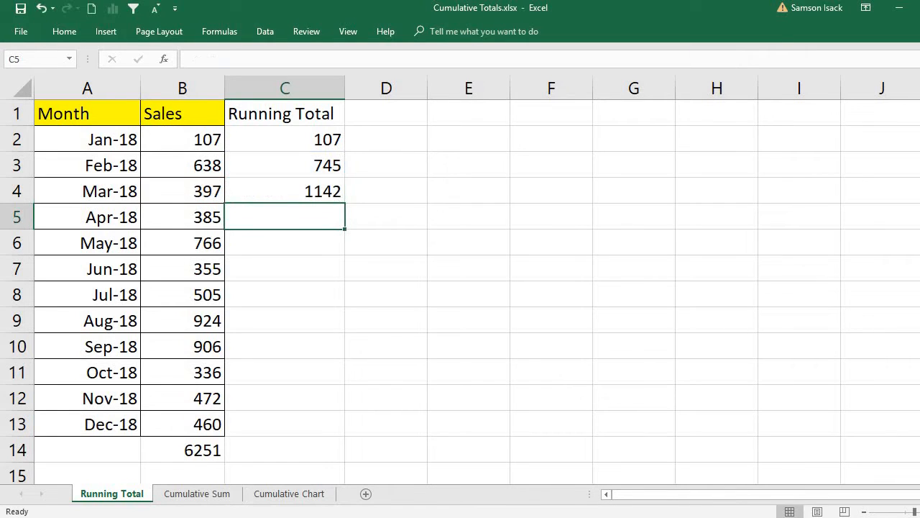
Step: Fill the running total formula from C4 down to C13 and compare the December result with the sales sum in B14
{"action": "left_click", "coordinate": [329, 199]}
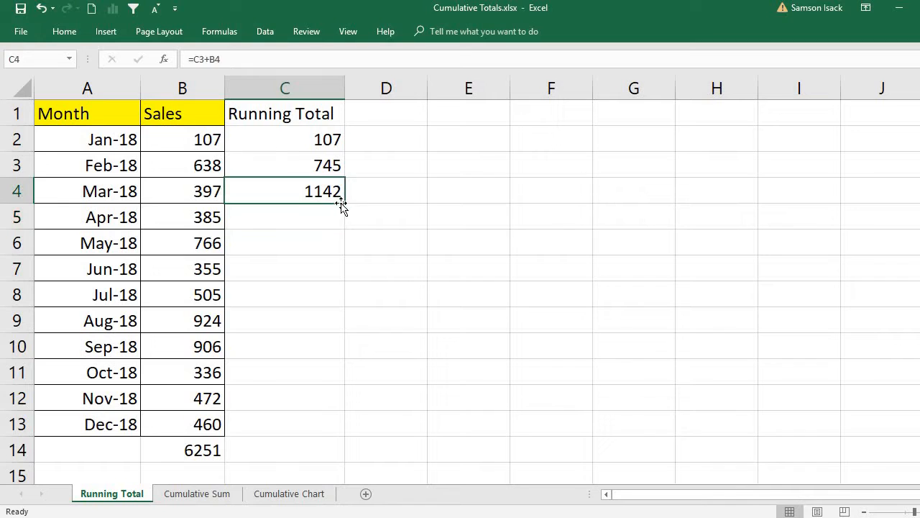
{"action": "left_click_drag", "start_coordinate": [345, 204], "coordinate": [337, 431]}
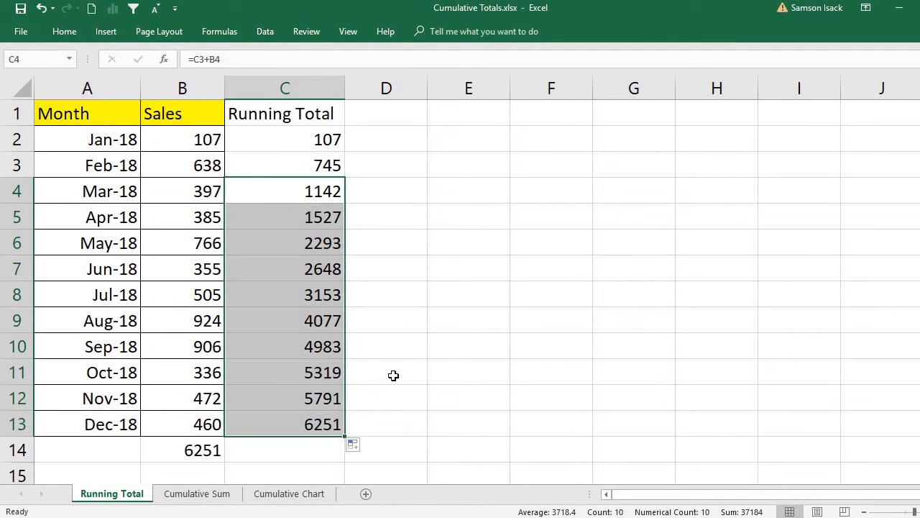
{"action": "left_click", "coordinate": [294, 423]}
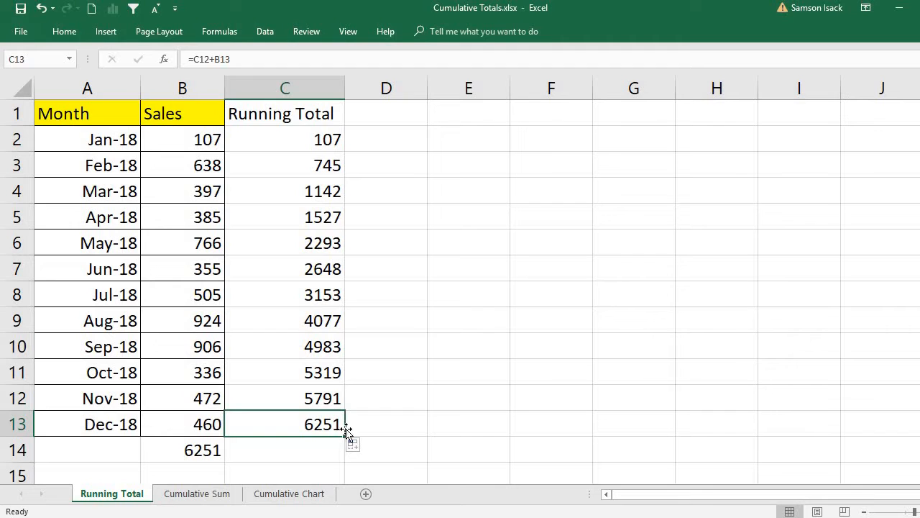
{"action": "left_click", "coordinate": [216, 451]}
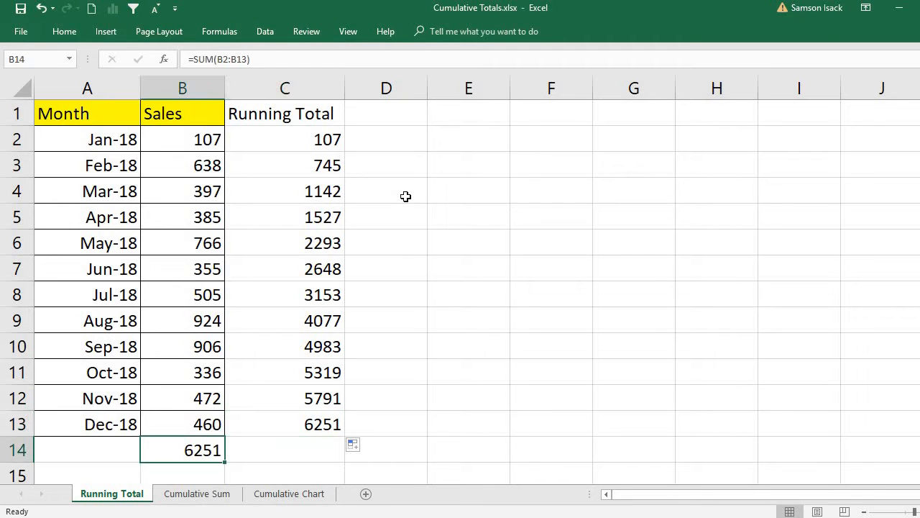
Step: Apply all borders to the Running Total column C1:C13 and fill its header cell C1 with yellow
{"action": "left_click_drag", "start_coordinate": [306, 115], "coordinate": [299, 424]}
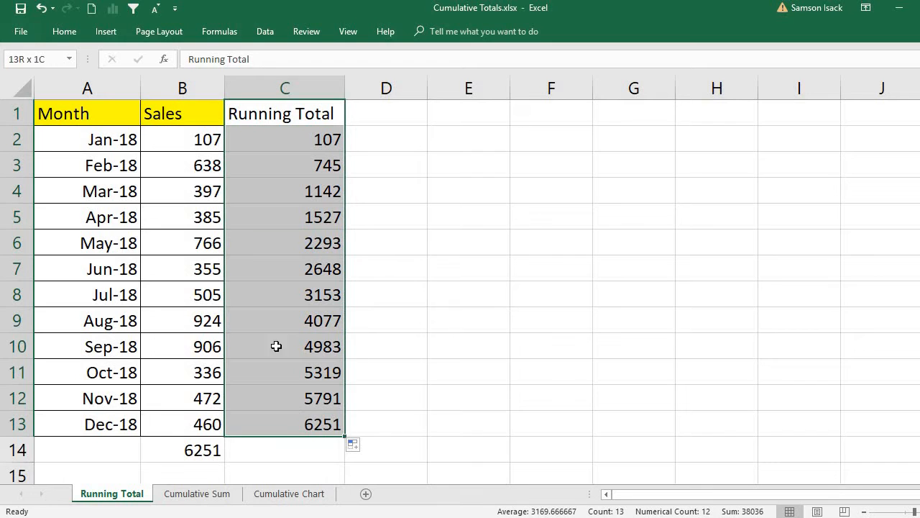
{"action": "left_click", "coordinate": [104, 33]}
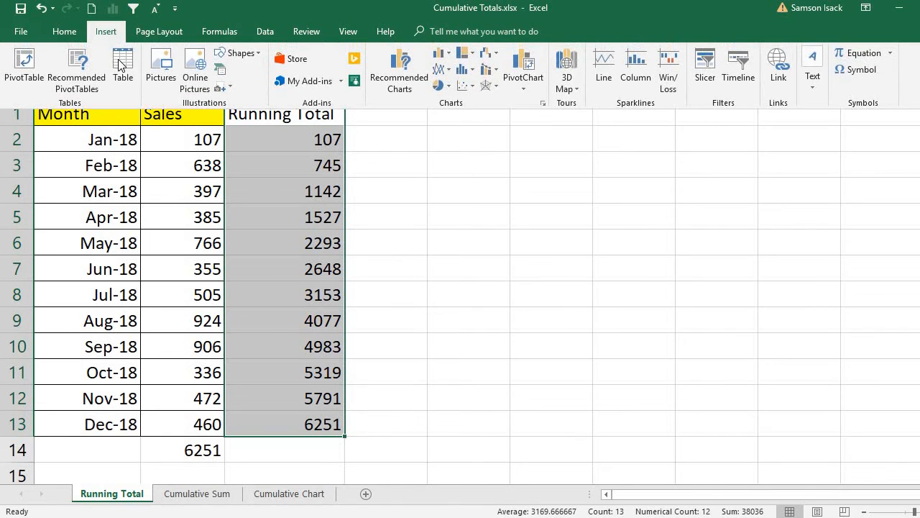
{"action": "left_click", "coordinate": [64, 32]}
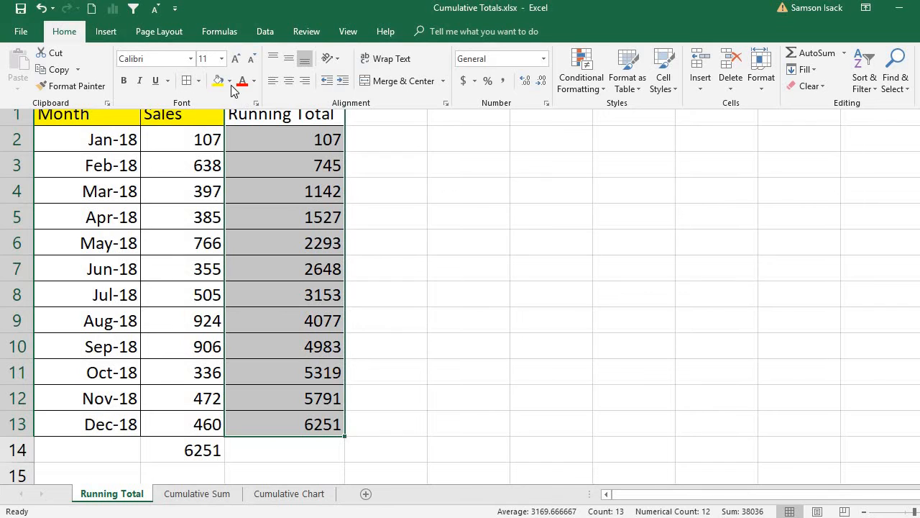
{"action": "left_click", "coordinate": [301, 120]}
{"action": "left_click", "coordinate": [292, 117]}
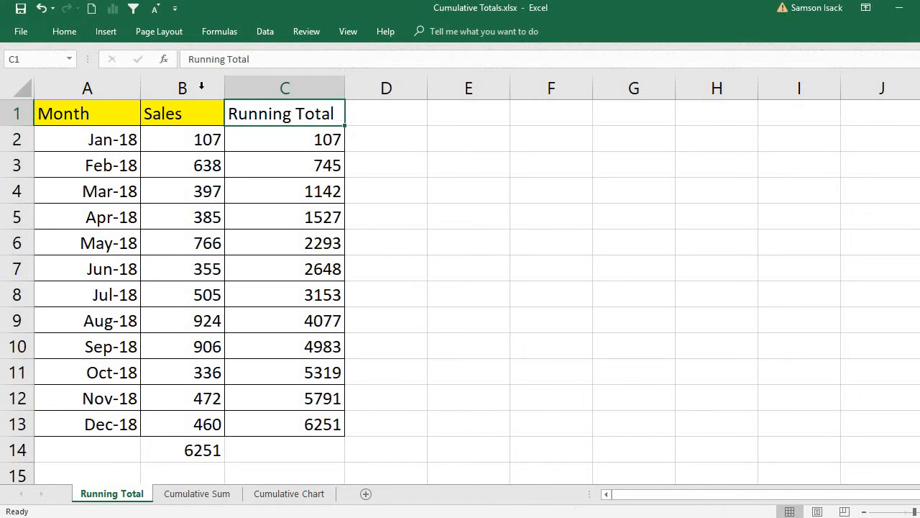
{"action": "left_click", "coordinate": [76, 31]}
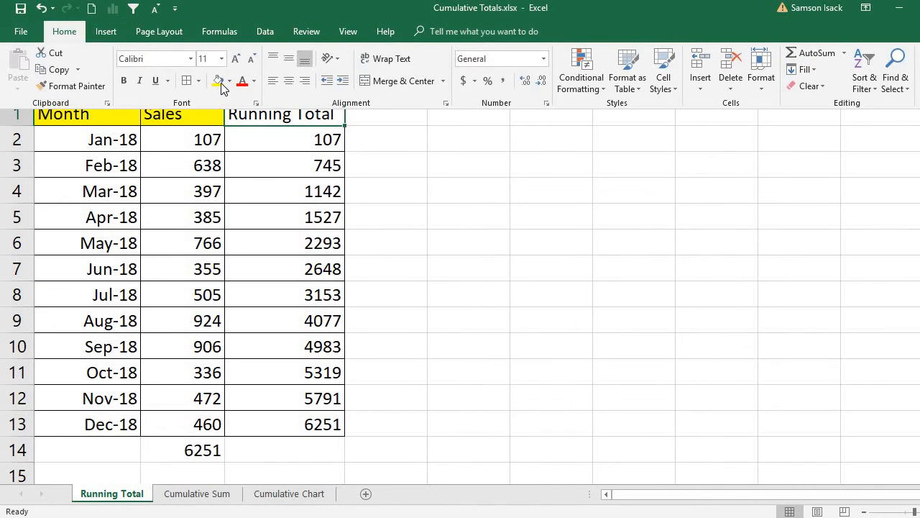
Step: Add the header "Running Total by SUM" in D1 and fit column D's width to it
{"action": "left_click", "coordinate": [398, 119]}
{"action": "left_click", "coordinate": [400, 114]}
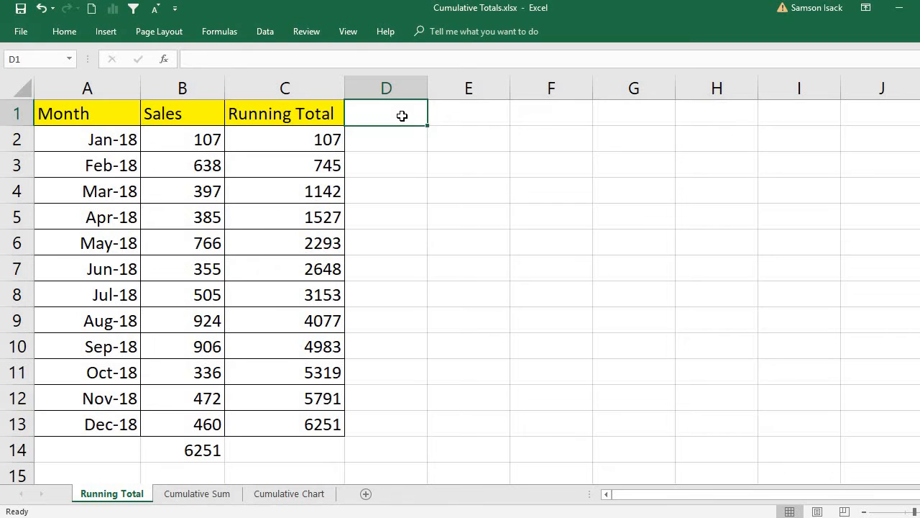
{"action": "type", "text": "Run"}
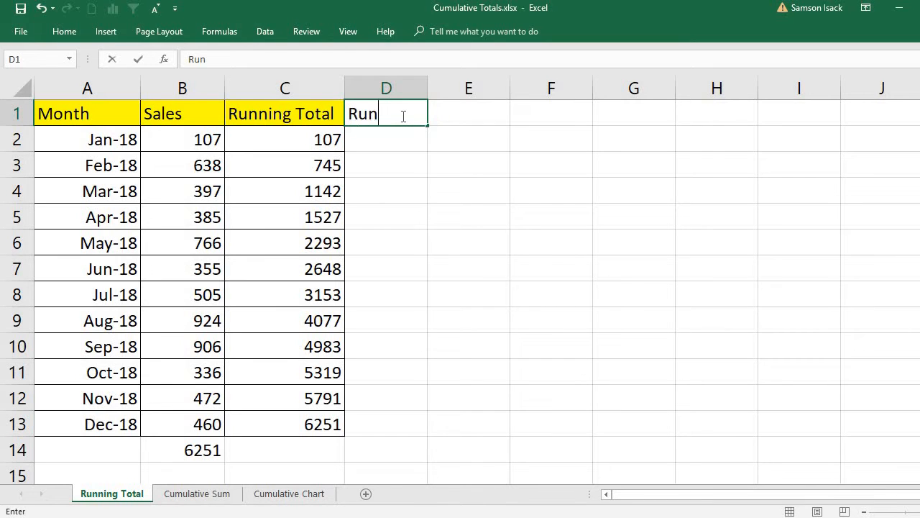
{"action": "type", "text": "ning Tota"}
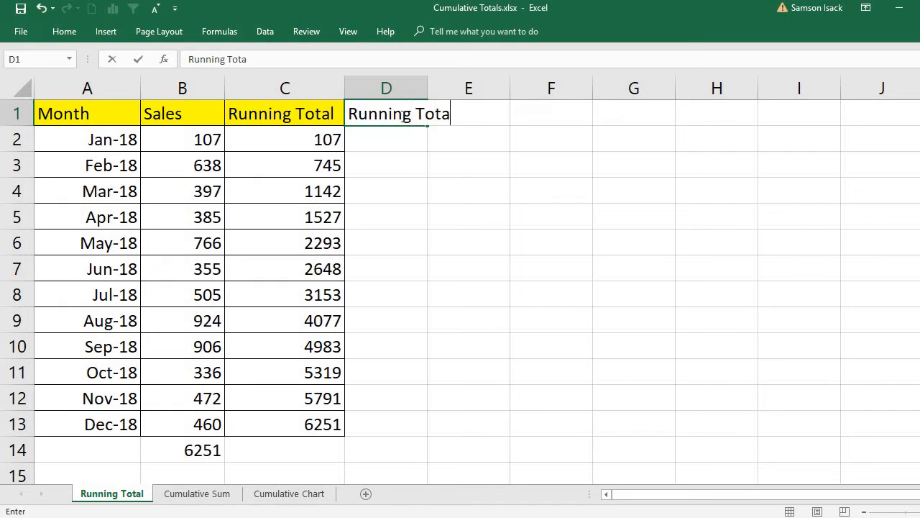
{"action": "type", "text": "l by SUM"}
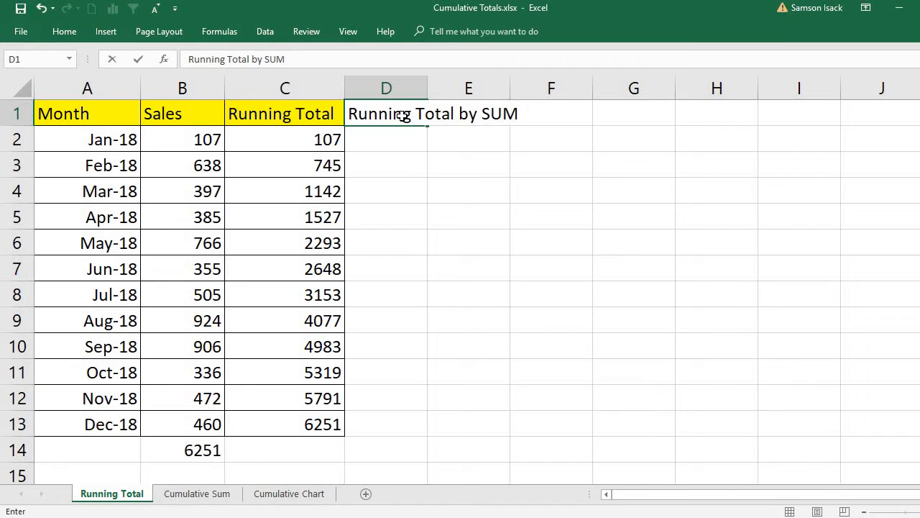
{"action": "key", "text": "Return"}
{"action": "left_click", "coordinate": [405, 113]}
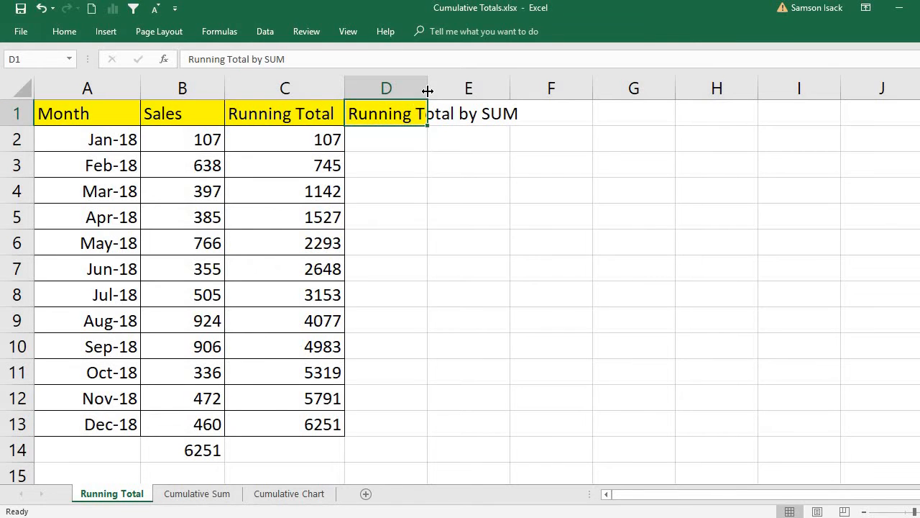
{"action": "double_click", "coordinate": [427, 89]}
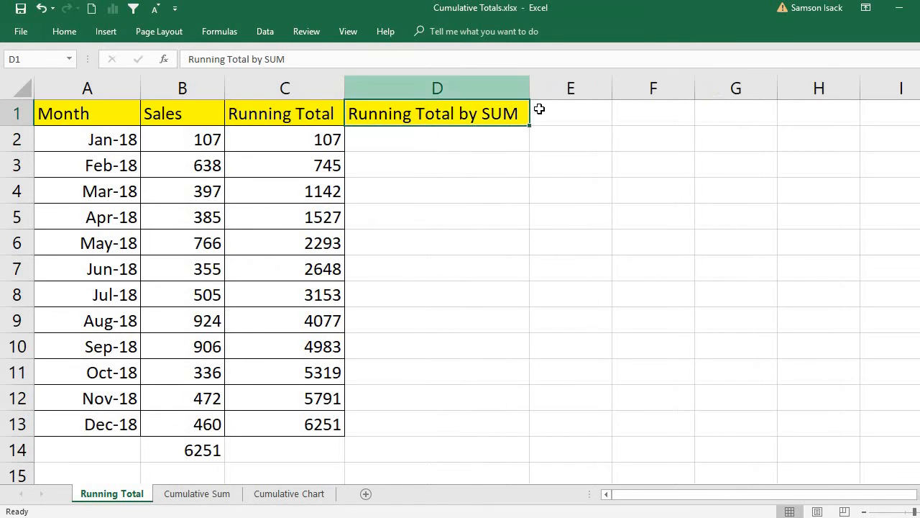
Step: Enter the formula =SUM(B2) in D2 to start the SUM-based running total with the January sales
{"action": "left_click", "coordinate": [387, 138]}
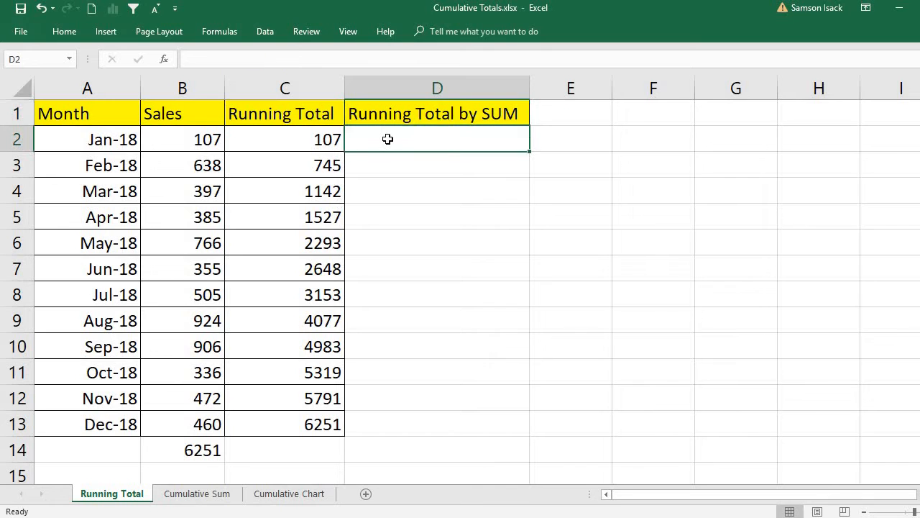
{"action": "type", "text": "="}
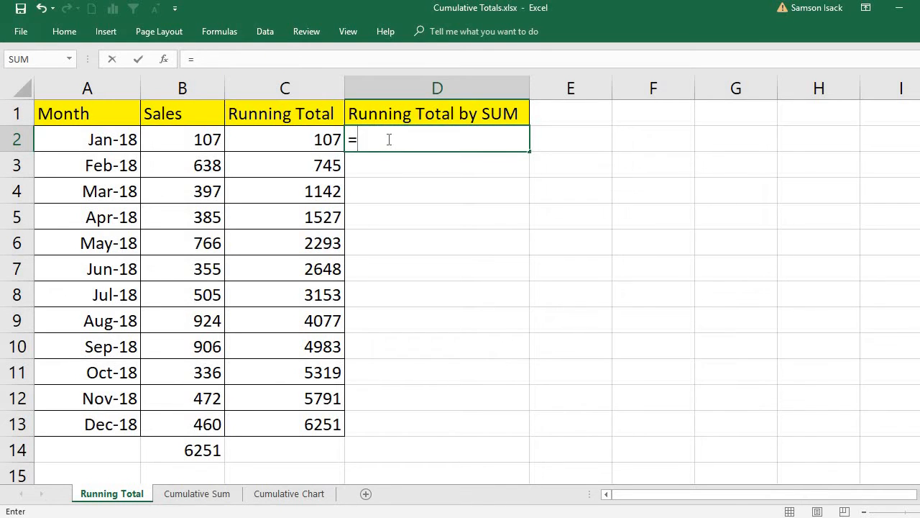
{"action": "type", "text": "SUM"}
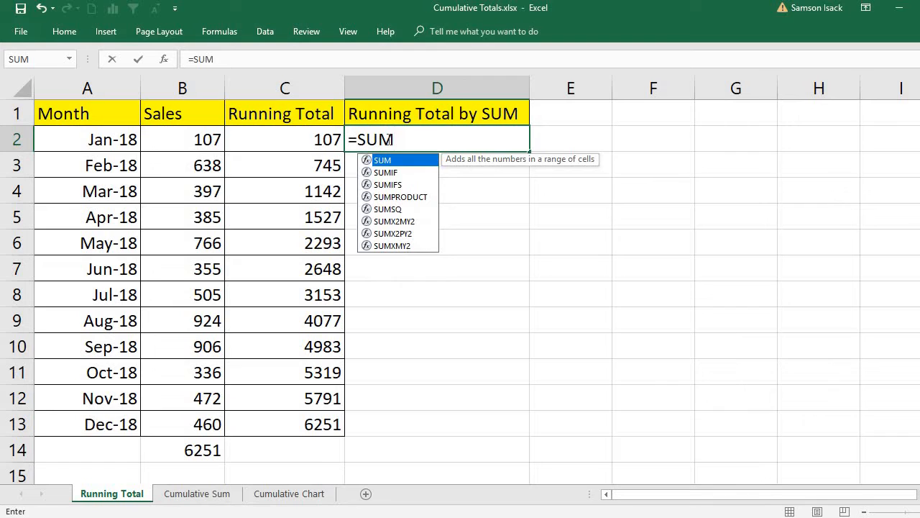
{"action": "type", "text": "("}
{"action": "left_click", "coordinate": [198, 138]}
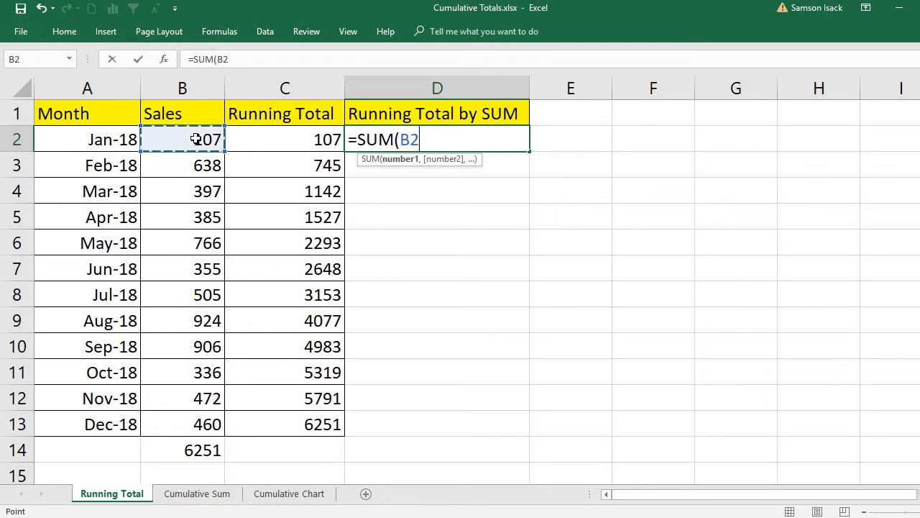
{"action": "type", "text": ")"}
{"action": "key", "text": "ctrl+Return"}
Step: Enter the formula =SUM(B2:B3) in D3 to total the January and February sales
{"action": "left_click", "coordinate": [399, 162]}
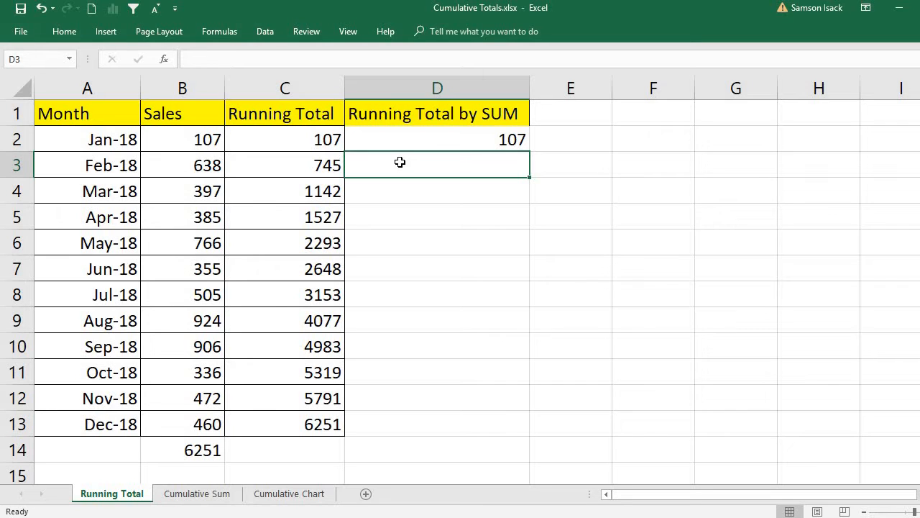
{"action": "type", "text": "="}
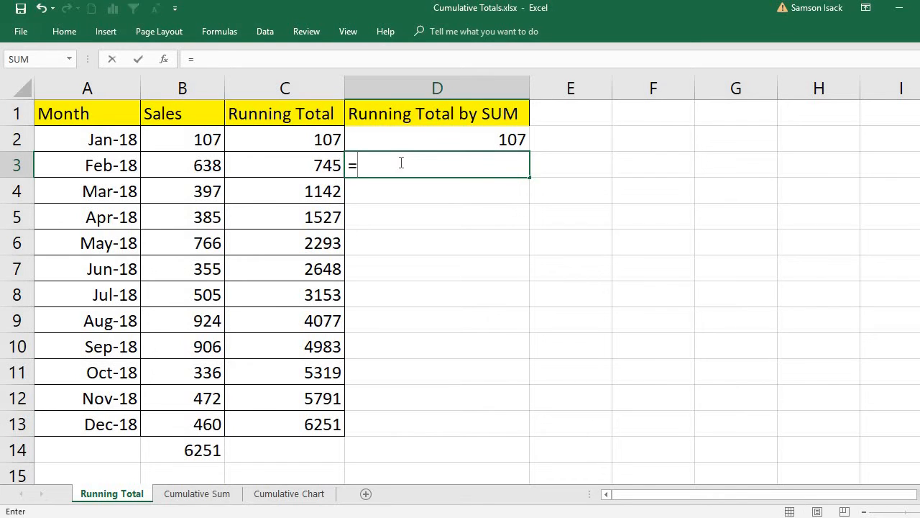
{"action": "type", "text": "sum"}
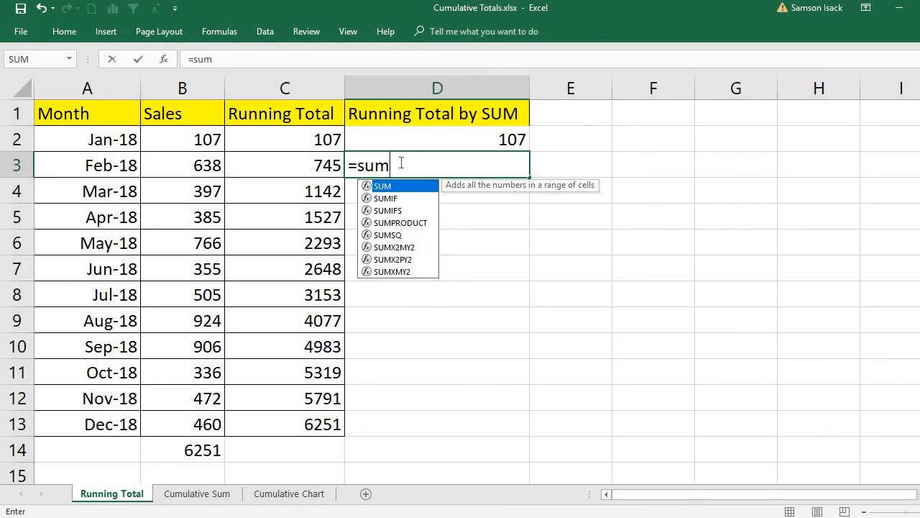
{"action": "type", "text": "("}
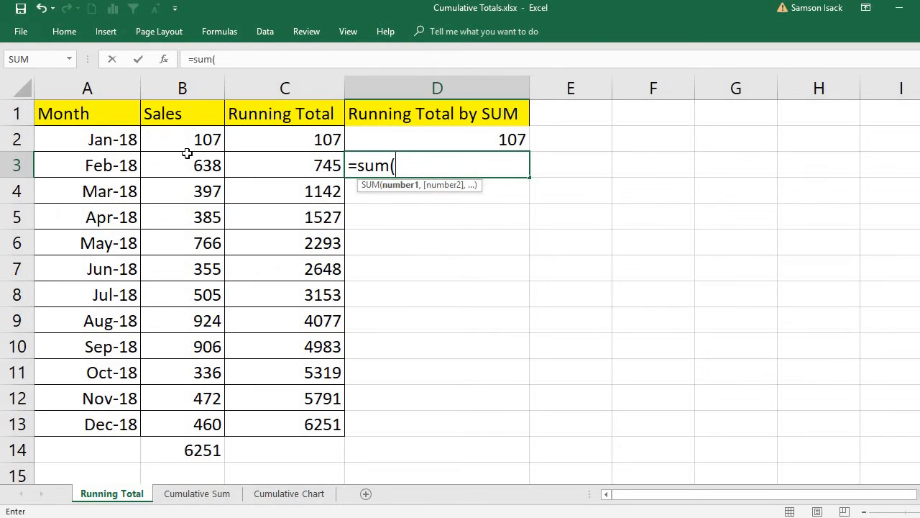
{"action": "left_click_drag", "start_coordinate": [191, 142], "coordinate": [191, 158]}
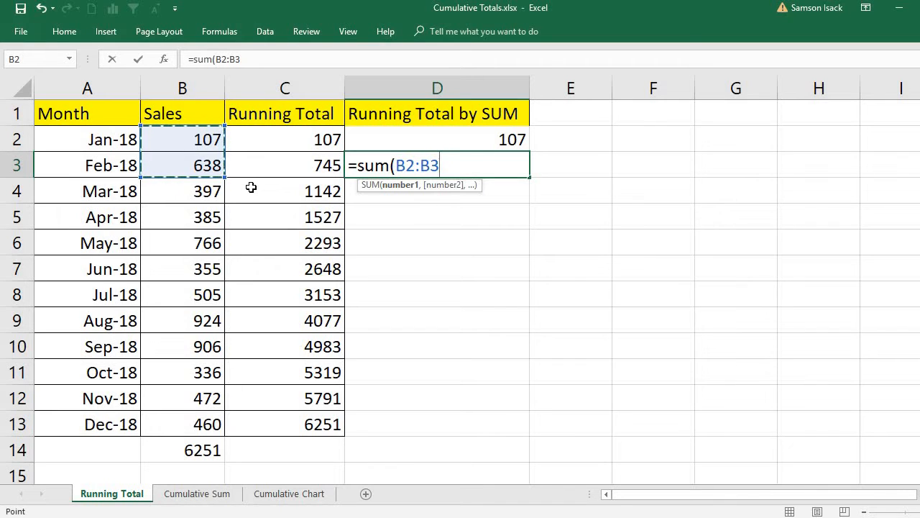
{"action": "type", "text": ")"}
{"action": "key", "text": "Return"}
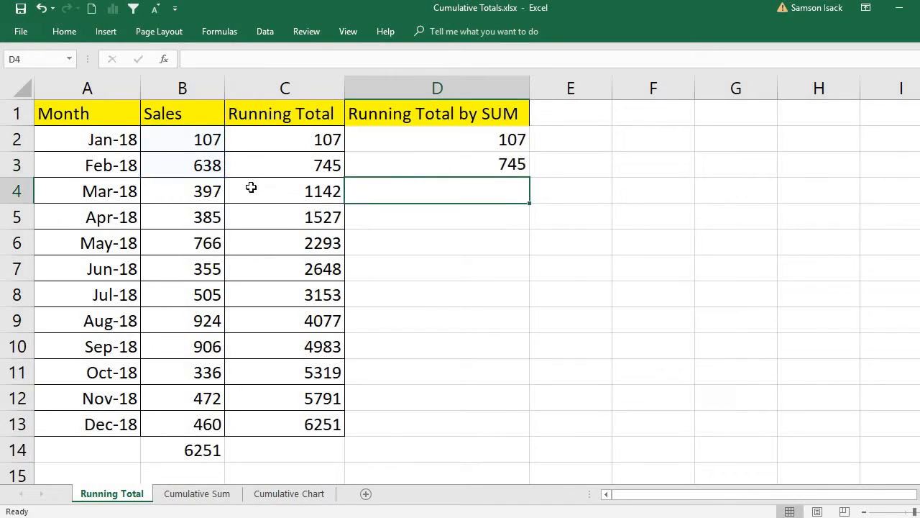
Step: Ignore the error flagged on the SUM formula in D3 for omitting adjacent cells
{"action": "left_click", "coordinate": [469, 170]}
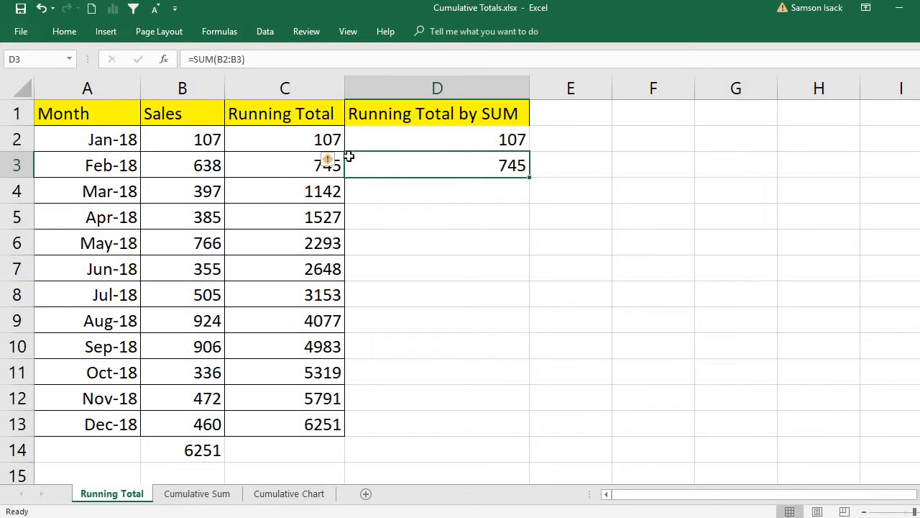
{"action": "left_click", "coordinate": [327, 164]}
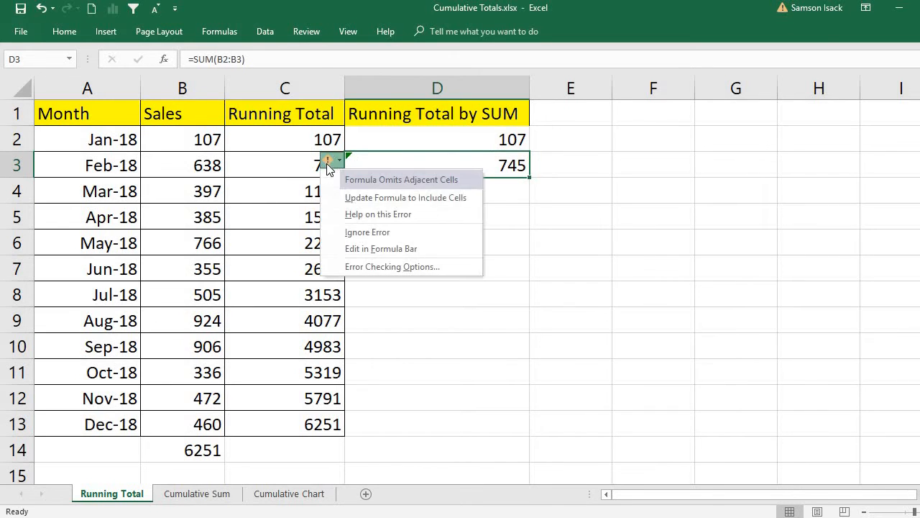
{"action": "left_click", "coordinate": [388, 231]}
{"action": "left_click", "coordinate": [455, 210]}
{"action": "left_click_drag", "start_coordinate": [459, 180], "coordinate": [459, 174]}
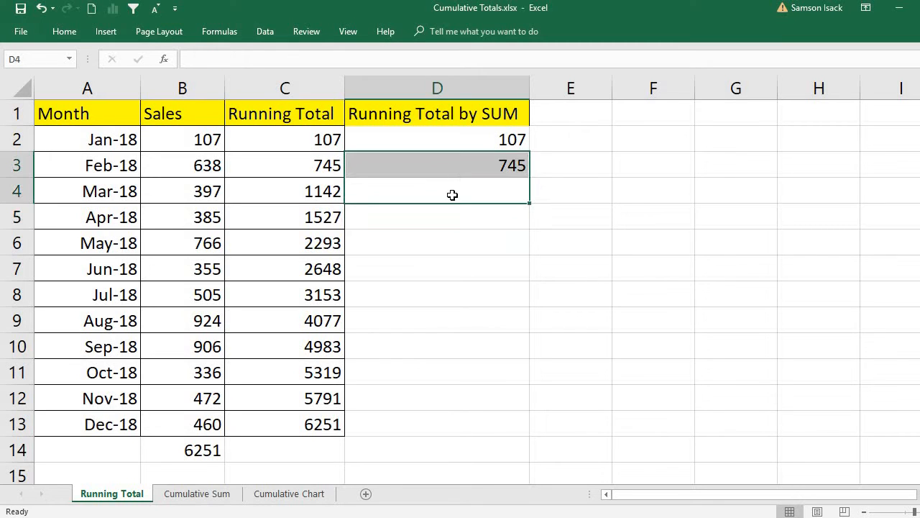
Step: Enter the formula =SUM(B2:B4) in D4 to total the January to March sales
{"action": "left_click", "coordinate": [452, 195]}
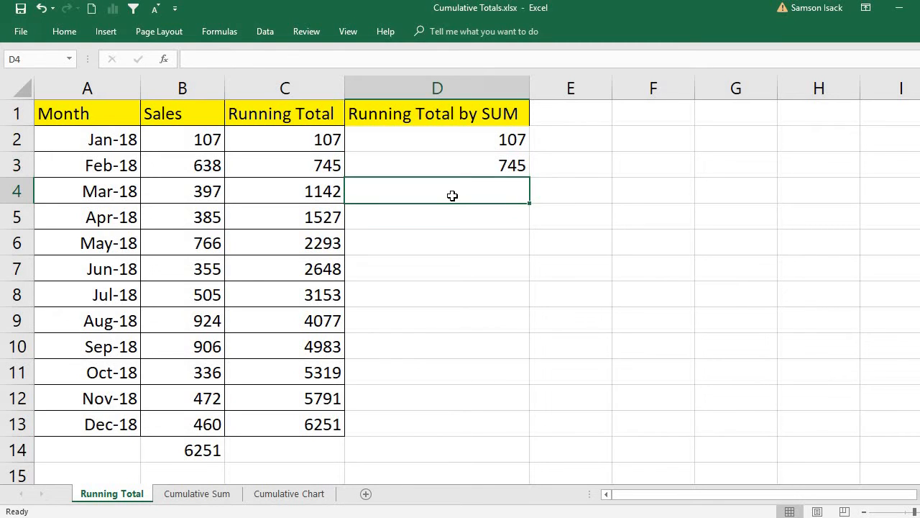
{"action": "type", "text": "="}
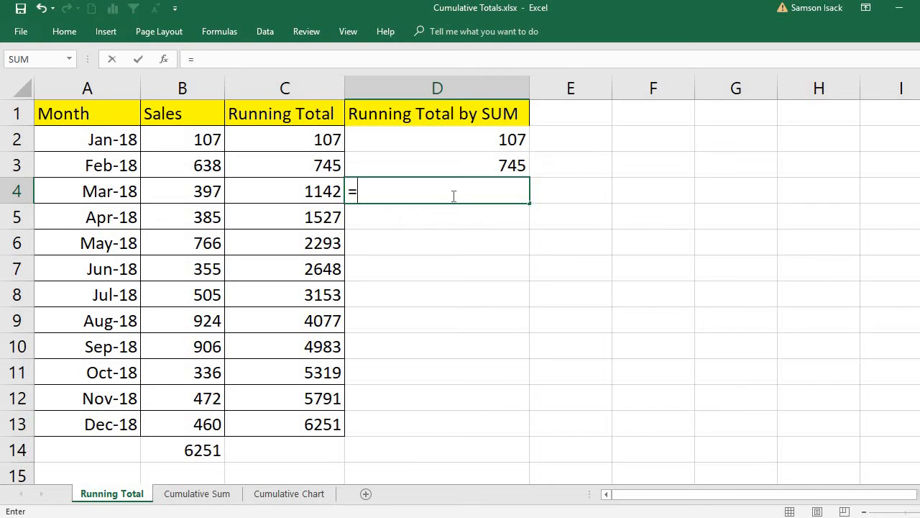
{"action": "type", "text": "sum"}
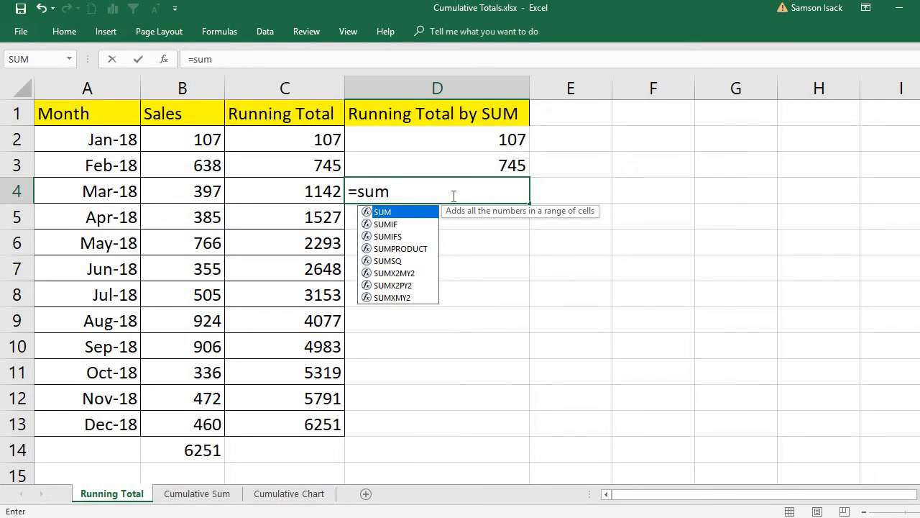
{"action": "type", "text": "("}
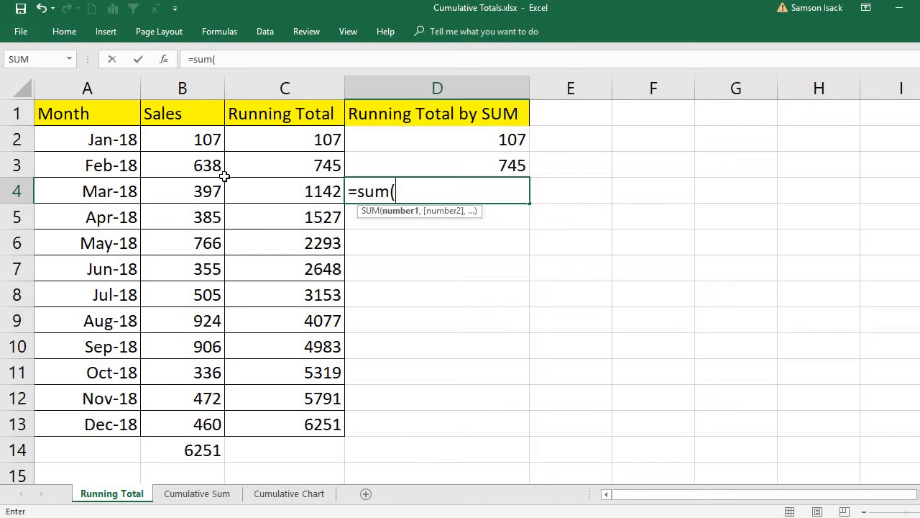
{"action": "left_click_drag", "start_coordinate": [210, 139], "coordinate": [208, 190]}
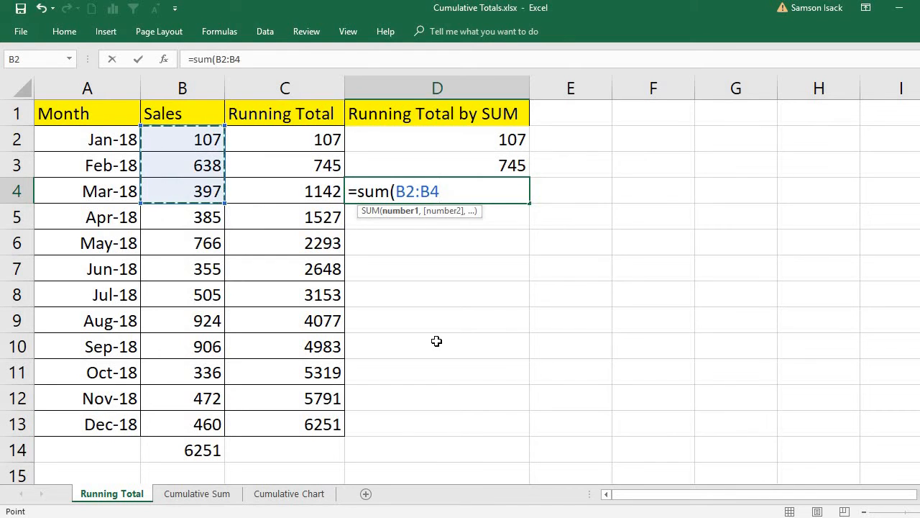
{"action": "type", "text": ")"}
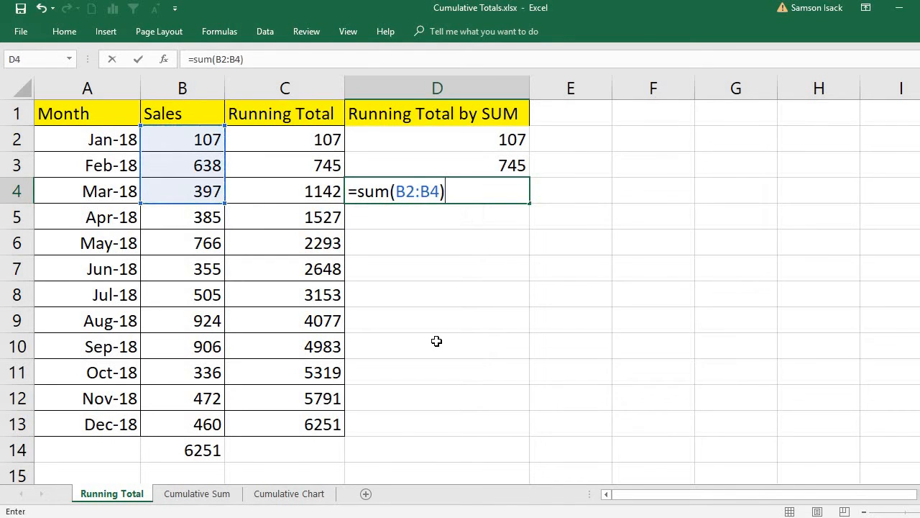
{"action": "key", "text": "Return"}
{"action": "left_click", "coordinate": [439, 187]}
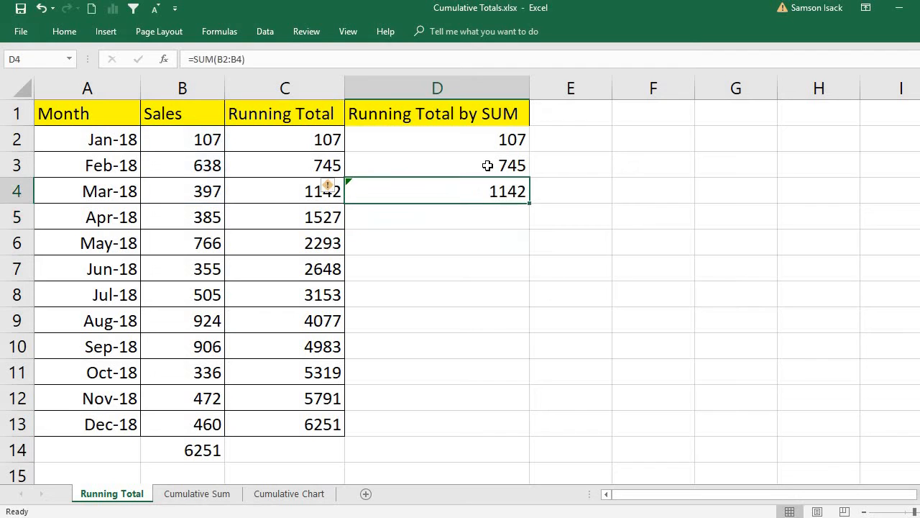
Step: Compare the SUM ranges in D3 and D4, examining the start and end references of the D3 formula
{"action": "left_click", "coordinate": [486, 166]}
{"action": "double_click", "coordinate": [486, 166]}
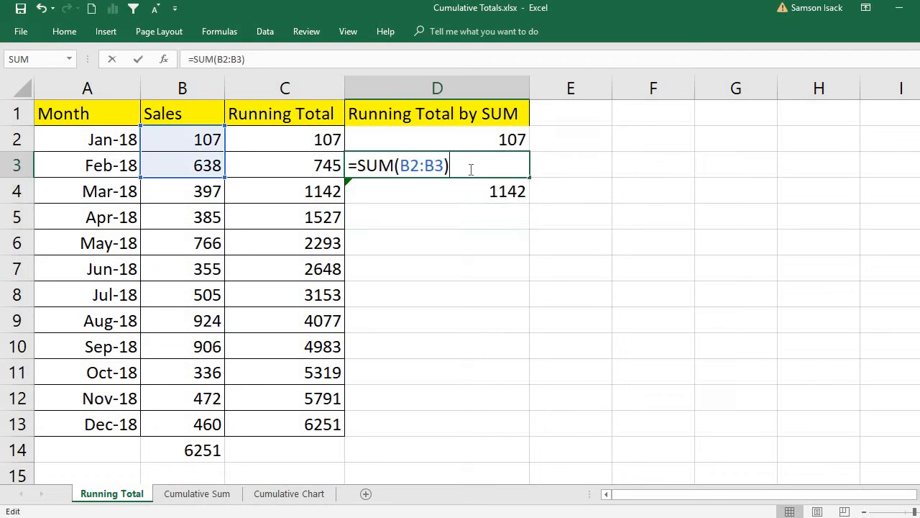
{"action": "double_click", "coordinate": [414, 166]}
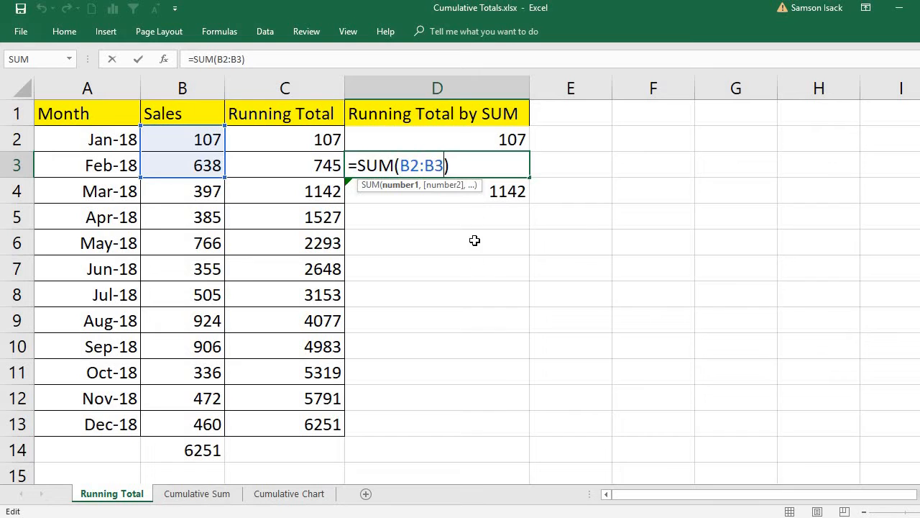
{"action": "key", "text": "Return"}
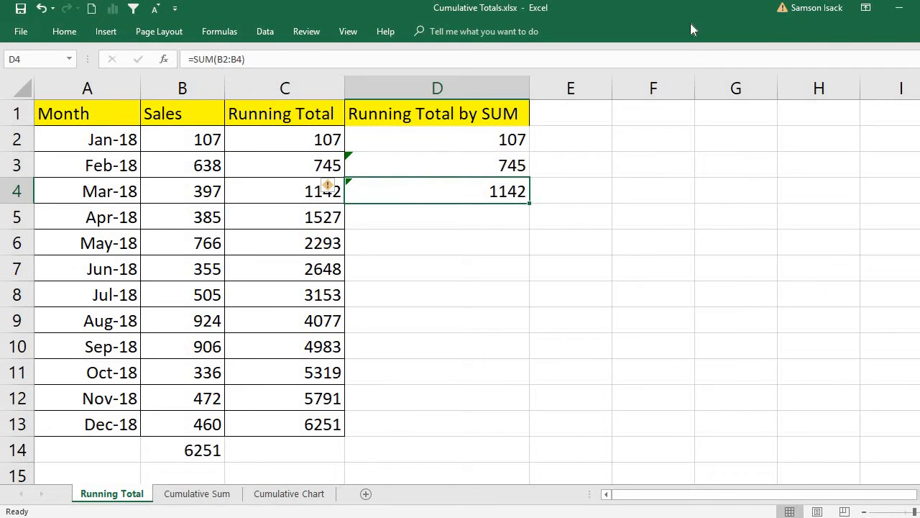
{"action": "double_click", "coordinate": [505, 189]}
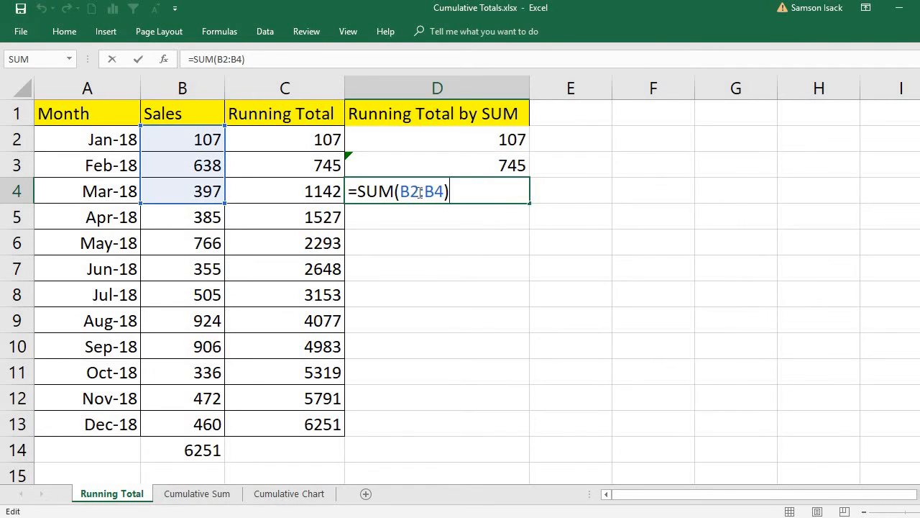
{"action": "left_click", "coordinate": [487, 162]}
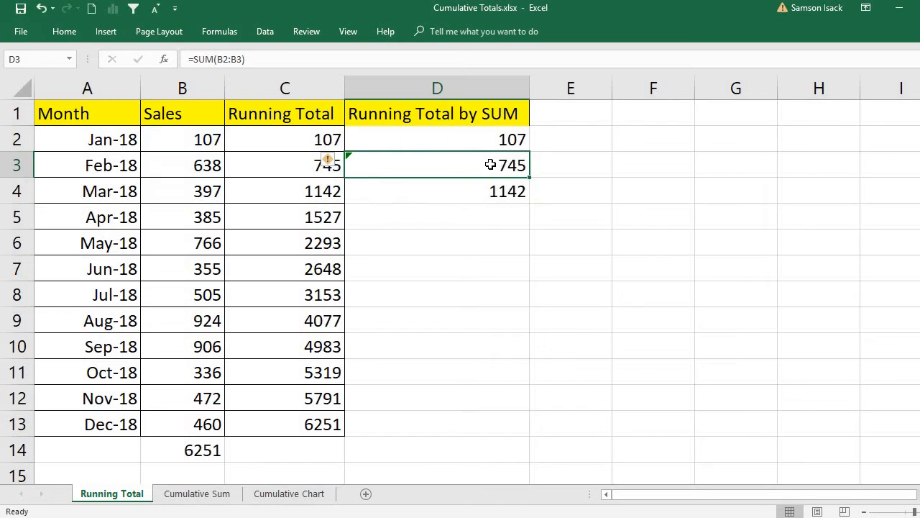
{"action": "double_click", "coordinate": [493, 164]}
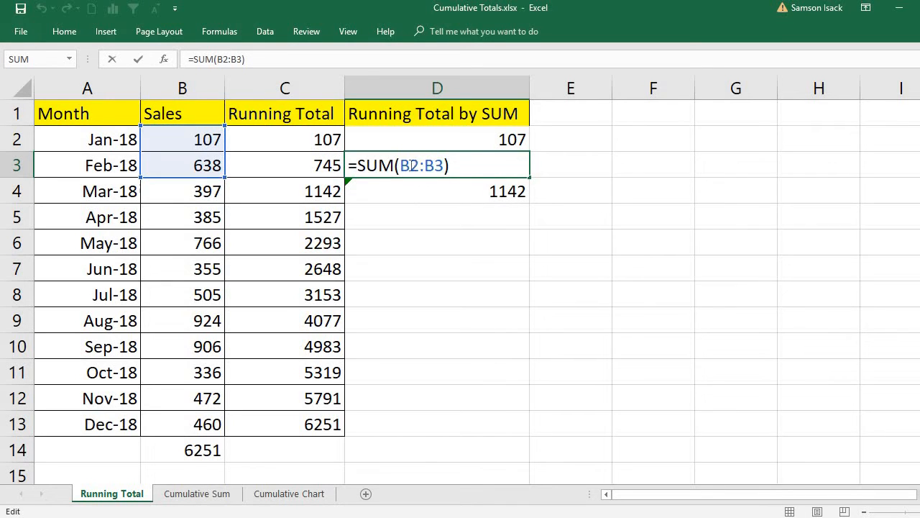
{"action": "left_click_drag", "start_coordinate": [419, 166], "coordinate": [400, 167]}
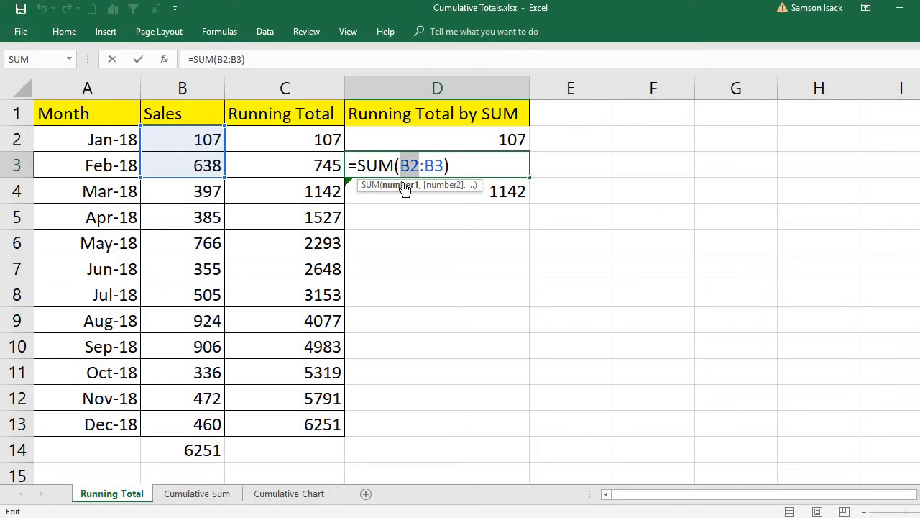
{"action": "left_click_drag", "start_coordinate": [429, 165], "coordinate": [445, 165]}
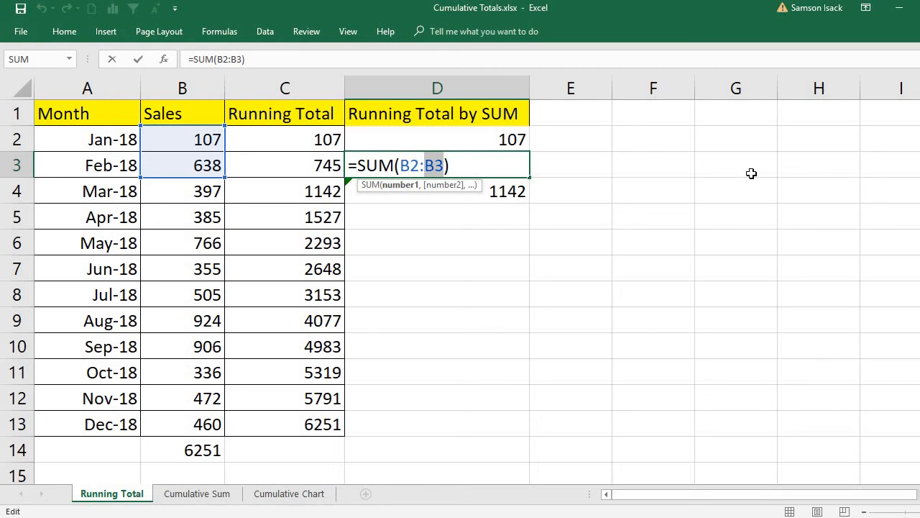
{"action": "key", "text": "Return"}
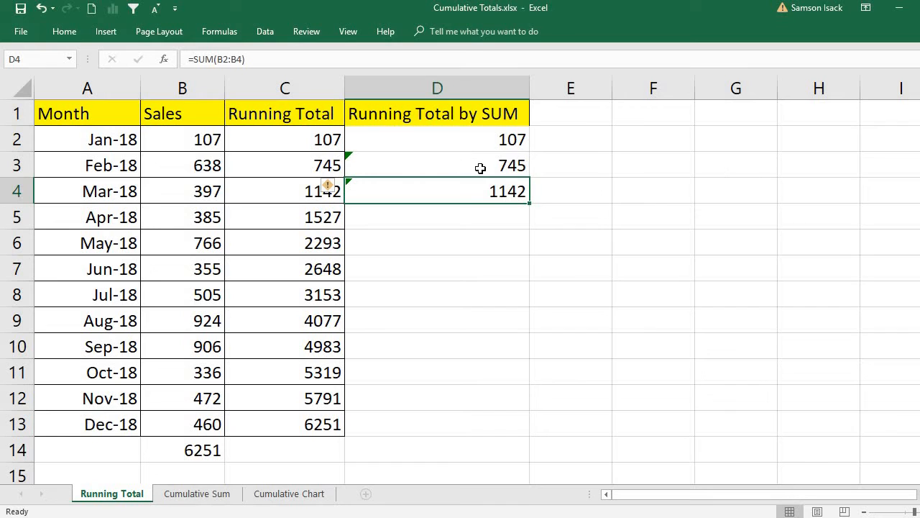
Step: Fill the relative SUM formula from D3 down to D4 and compare the ranges used in both cells
{"action": "left_click", "coordinate": [522, 170]}
{"action": "left_click_drag", "start_coordinate": [530, 177], "coordinate": [476, 192]}
{"action": "double_click", "coordinate": [476, 192]}
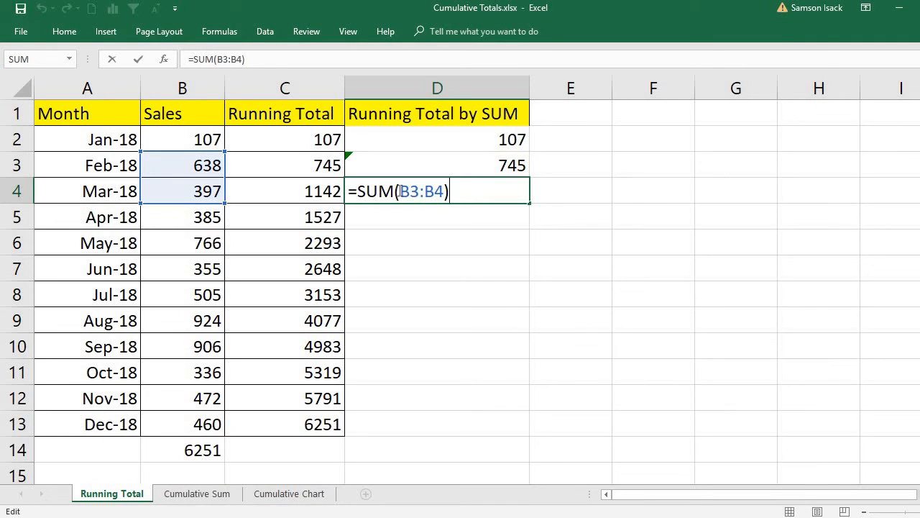
{"action": "left_click_drag", "start_coordinate": [400, 191], "coordinate": [422, 194]}
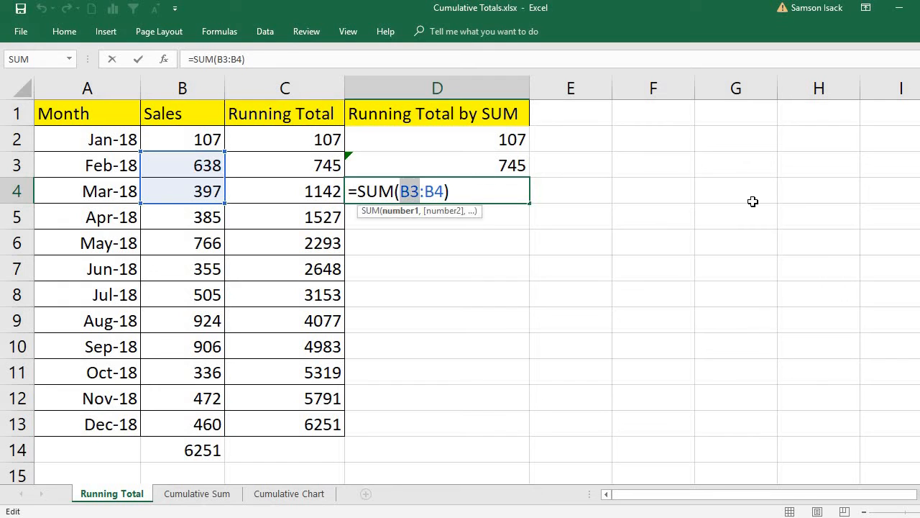
{"action": "key", "text": "Return"}
{"action": "left_click", "coordinate": [430, 162]}
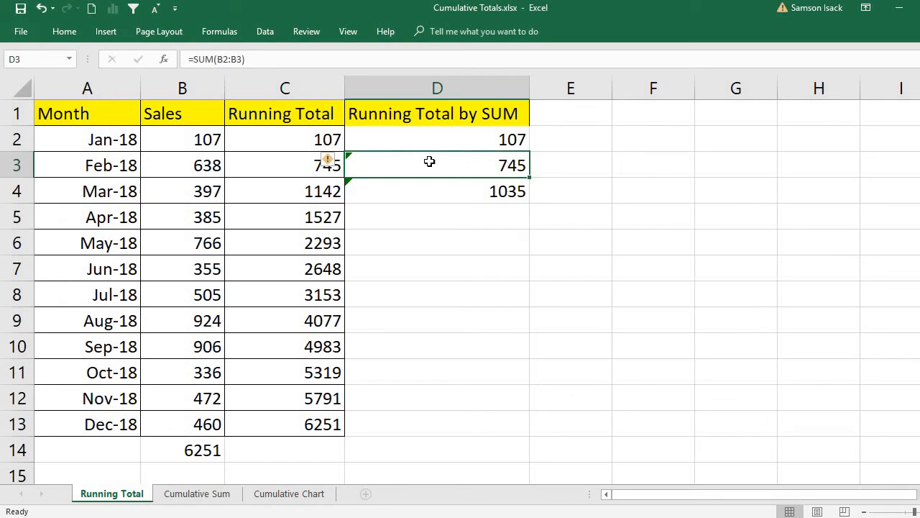
{"action": "double_click", "coordinate": [501, 163]}
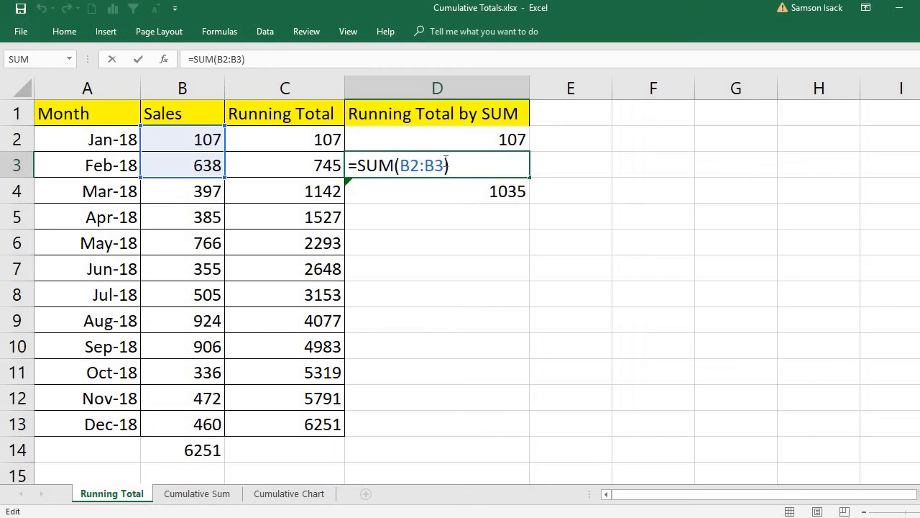
{"action": "key", "text": "Return"}
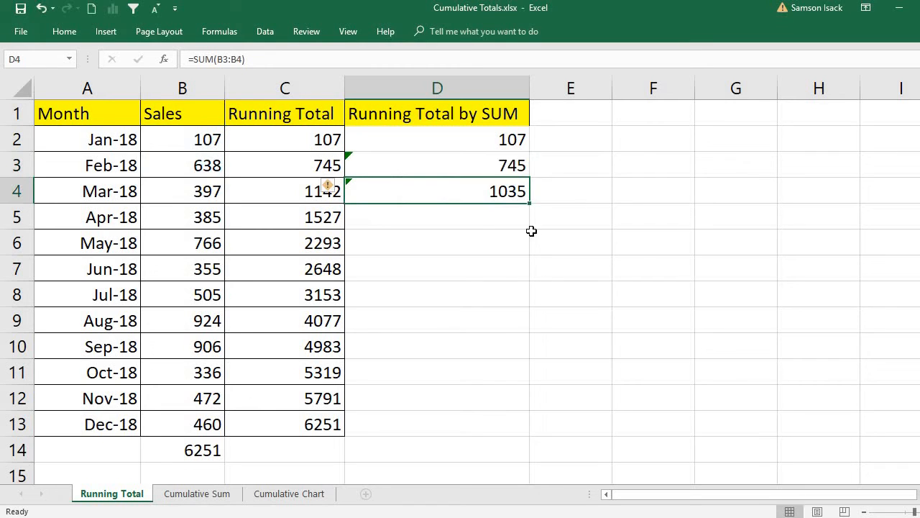
{"action": "double_click", "coordinate": [505, 190]}
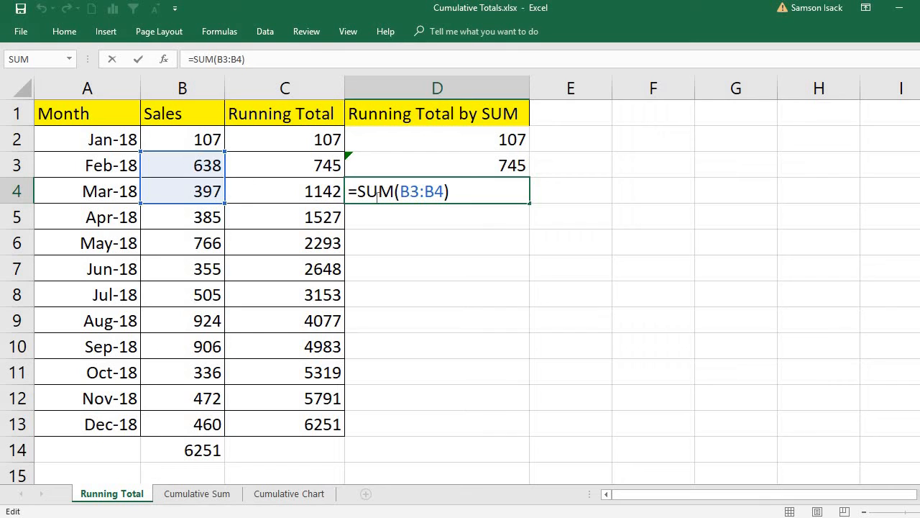
{"action": "key", "text": "Return"}
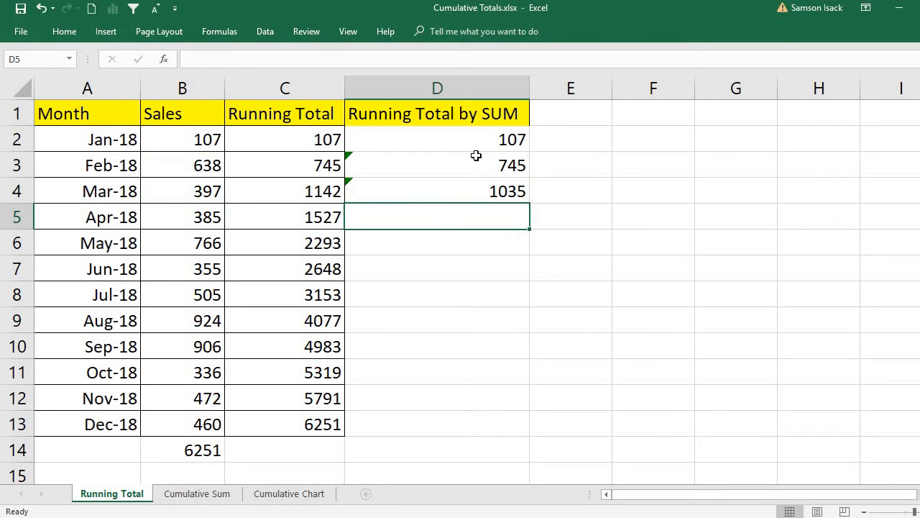
Step: Make the starting reference in D3 absolute so the formula reads =SUM($B$2:B3)
{"action": "left_click", "coordinate": [476, 156]}
{"action": "key", "text": "F2"}
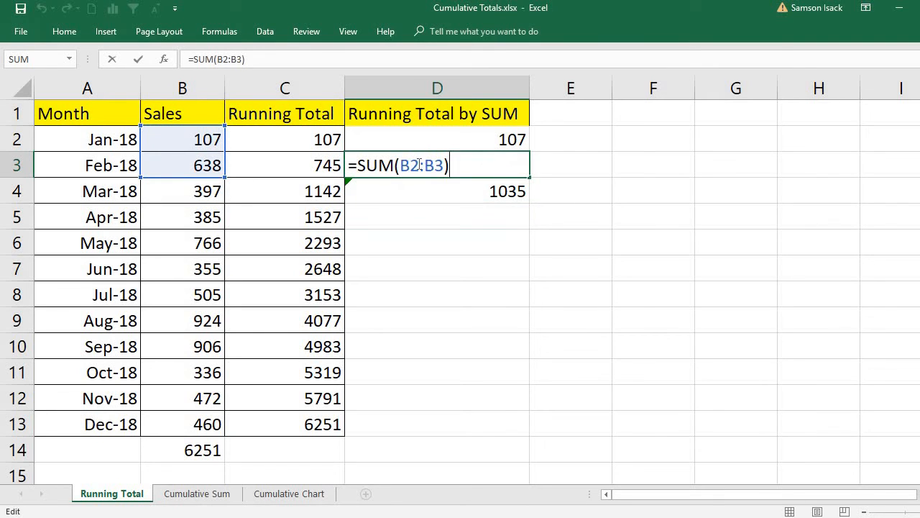
{"action": "double_click", "coordinate": [411, 165]}
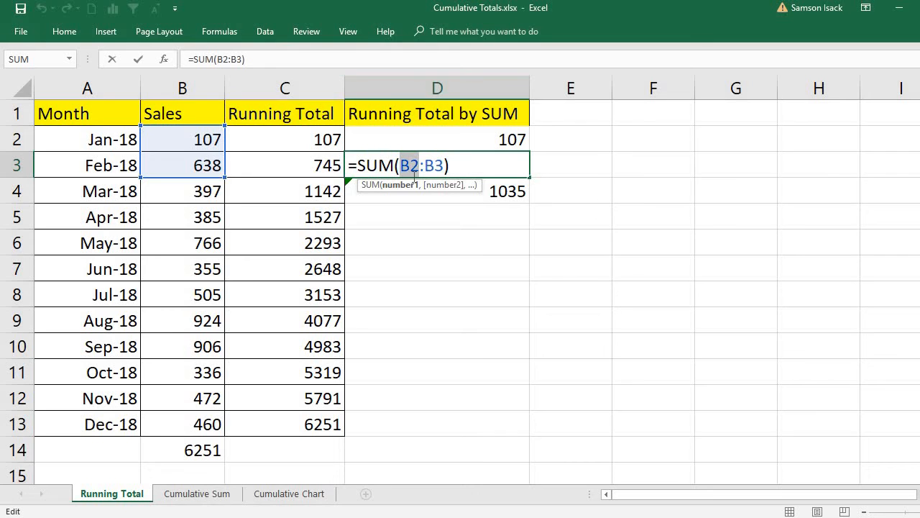
{"action": "left_click_drag", "start_coordinate": [402, 165], "coordinate": [420, 166]}
{"action": "left_click", "coordinate": [401, 165]}
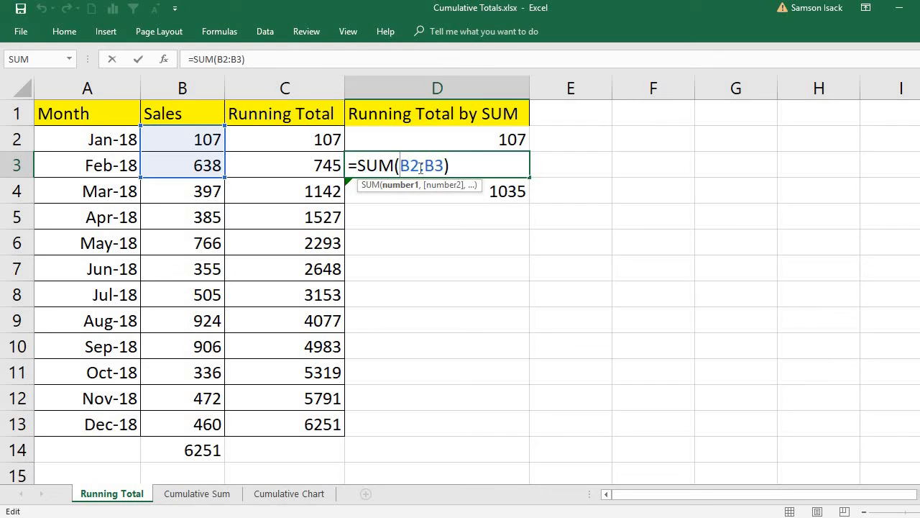
{"action": "type", "text": "$B"}
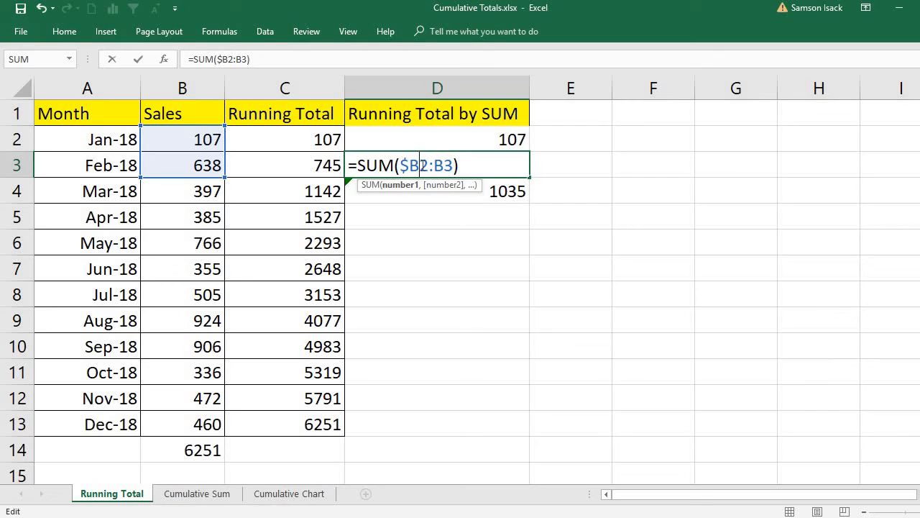
{"action": "type", "text": "$"}
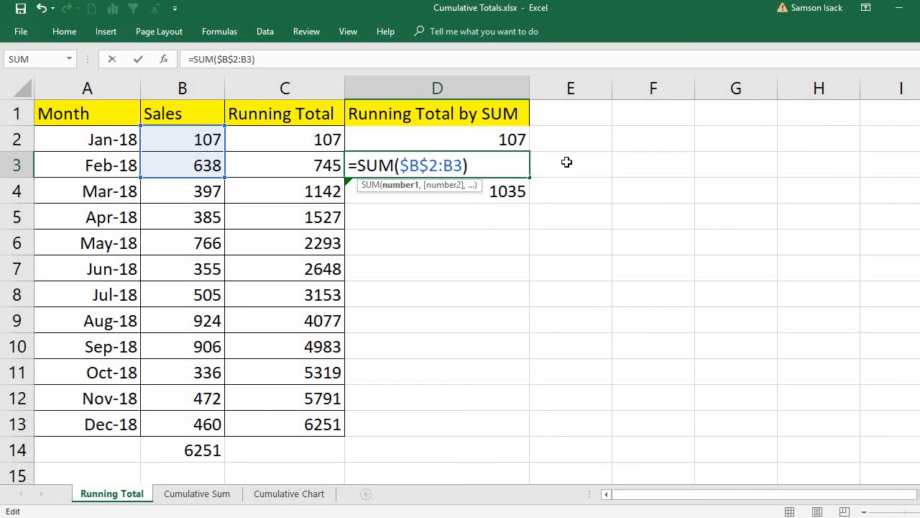
{"action": "key", "text": "Return"}
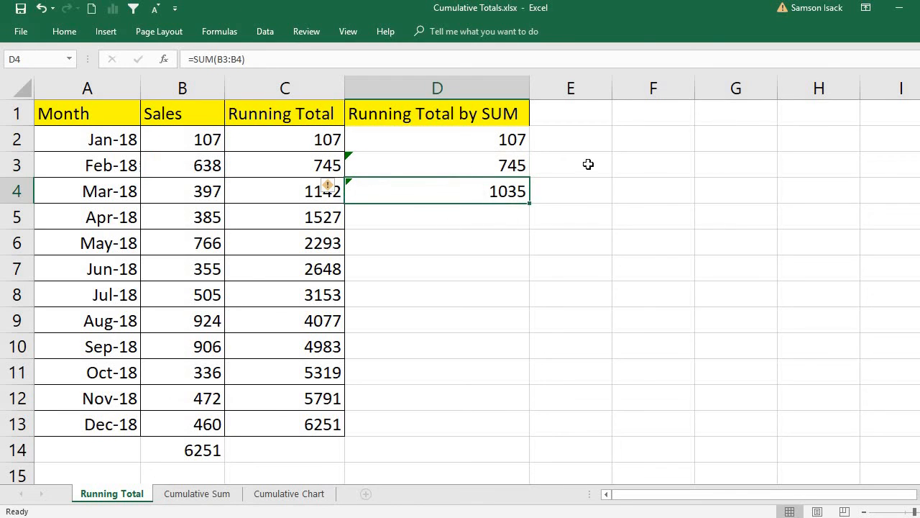
Step: Fill the D3 formula with the anchored start down to D4 and check the references in the copy
{"action": "left_click", "coordinate": [490, 165]}
{"action": "left_click_drag", "start_coordinate": [529, 177], "coordinate": [479, 186]}
{"action": "left_click", "coordinate": [470, 186]}
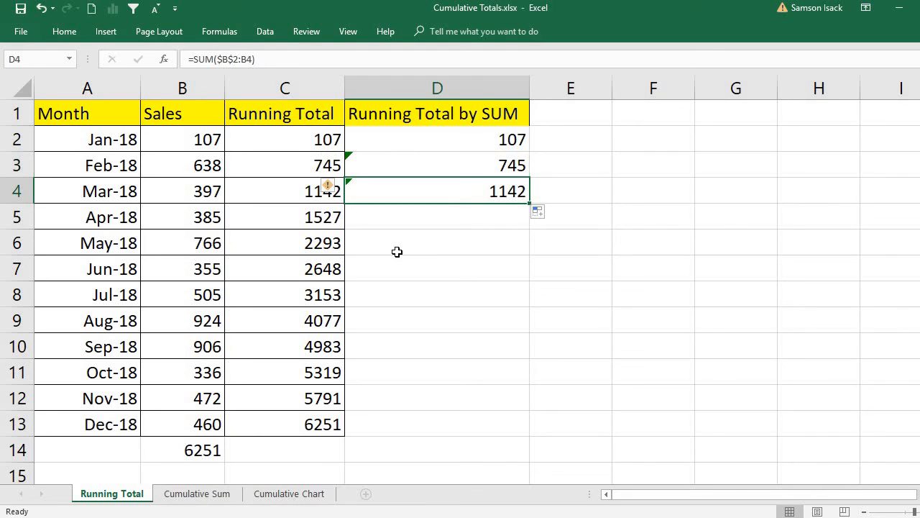
{"action": "double_click", "coordinate": [437, 184]}
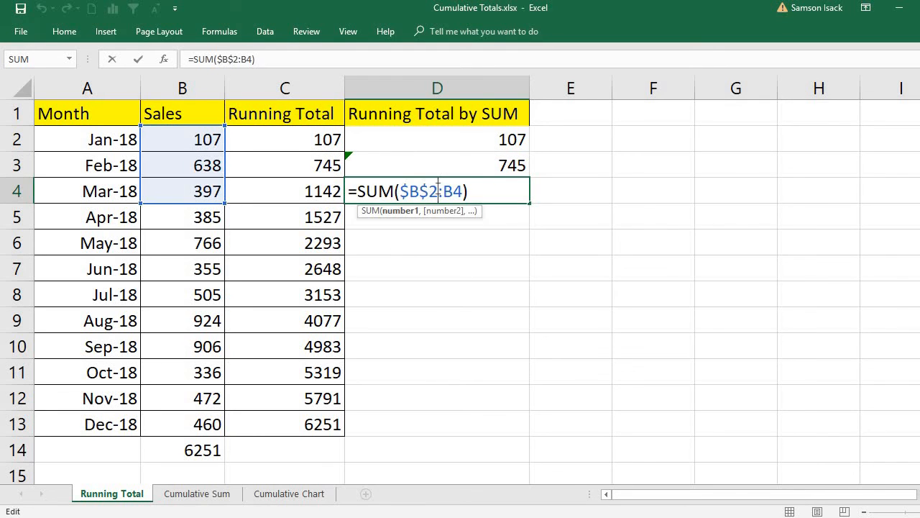
{"action": "left_click_drag", "start_coordinate": [439, 192], "coordinate": [405, 195]}
{"action": "left_click_drag", "start_coordinate": [443, 191], "coordinate": [463, 191]}
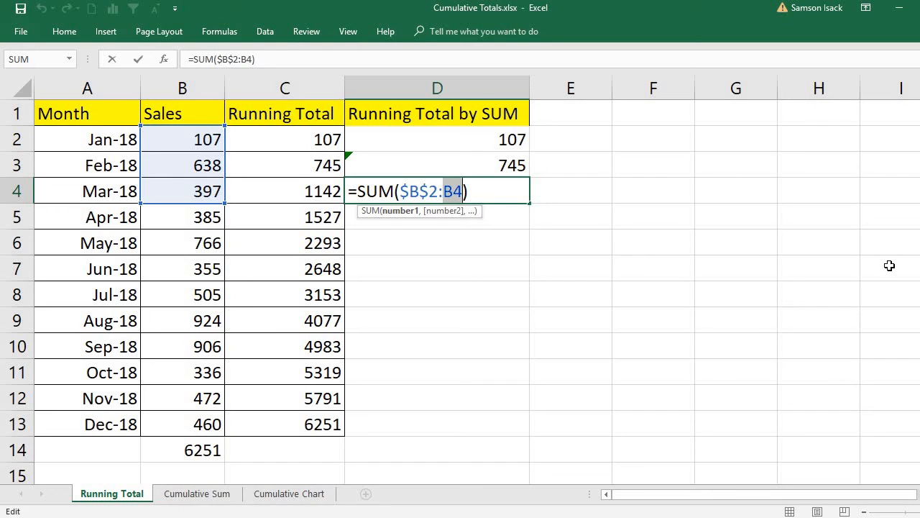
{"action": "key", "text": "Return"}
{"action": "left_click", "coordinate": [524, 193]}
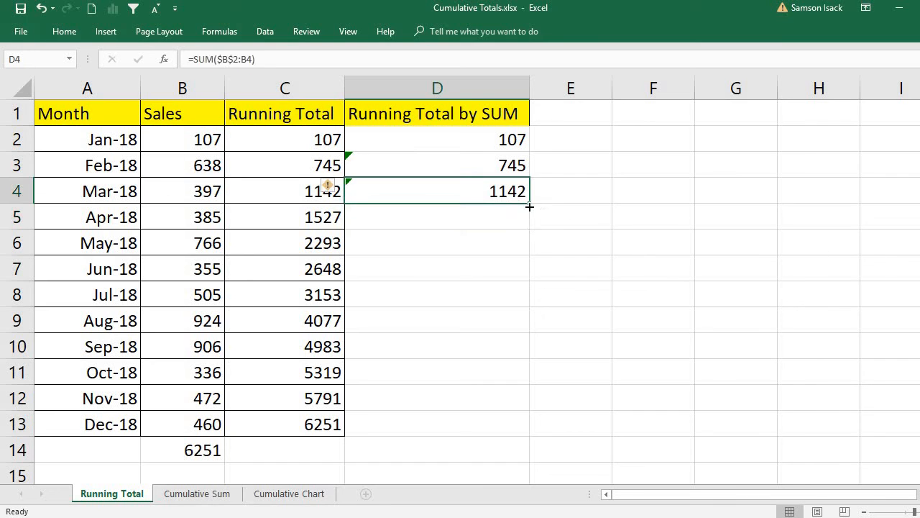
Step: Ignore the Formula Omits Adjacent Cells error on the running total formulas in D3 and D4
{"action": "left_click", "coordinate": [352, 160]}
{"action": "left_click", "coordinate": [331, 160]}
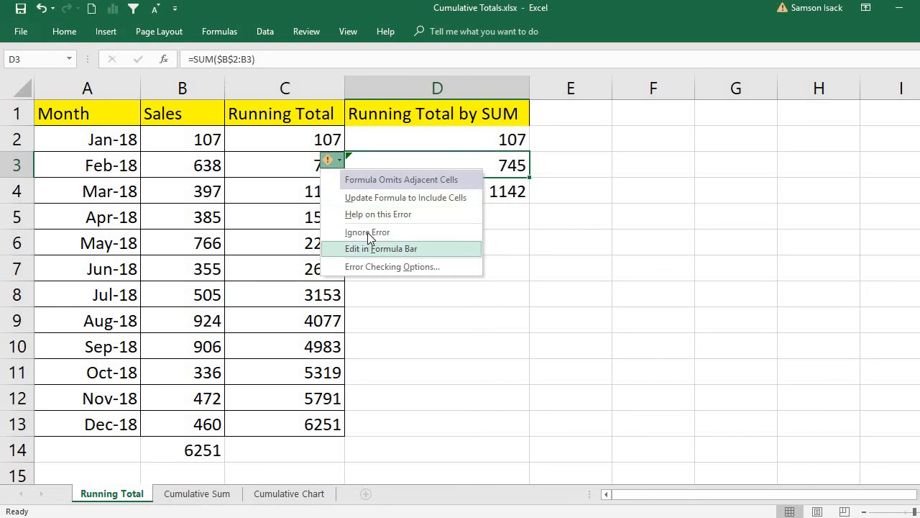
{"action": "left_click", "coordinate": [368, 231]}
{"action": "left_click", "coordinate": [347, 184]}
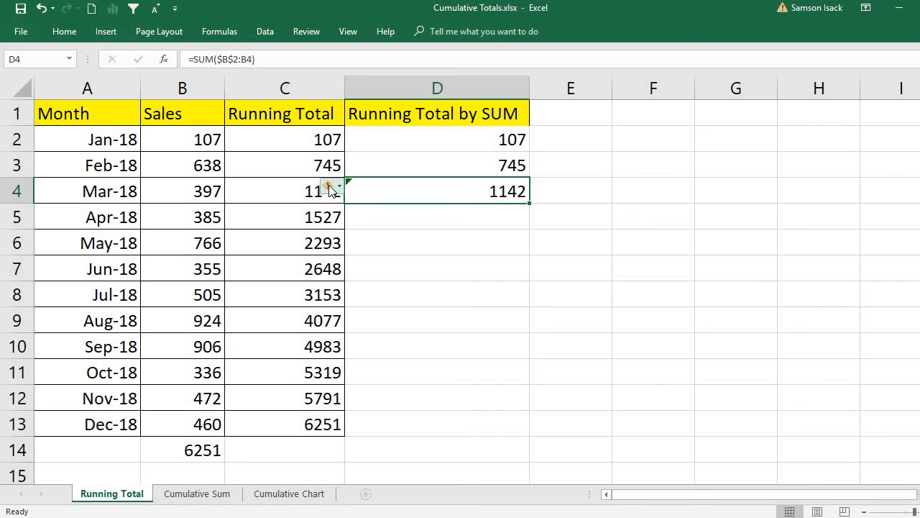
{"action": "left_click", "coordinate": [329, 185]}
{"action": "left_click", "coordinate": [353, 260]}
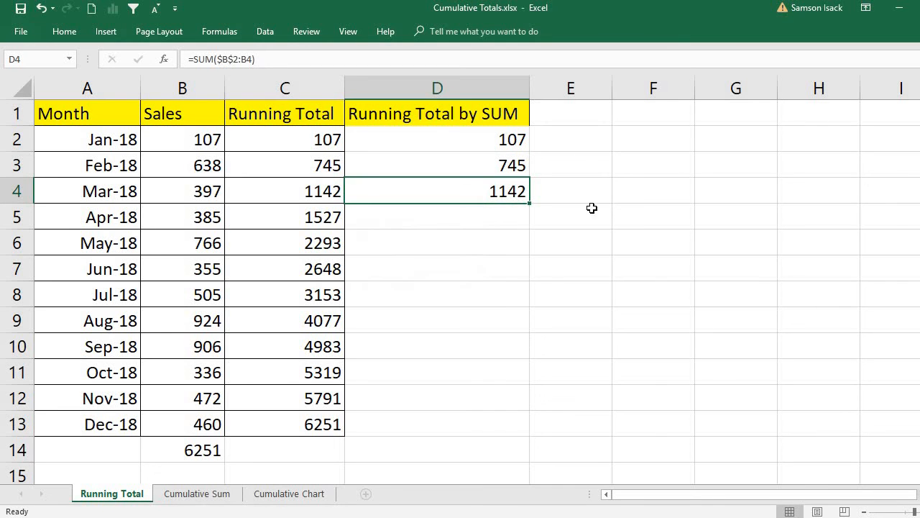
Step: Fill the anchored SUM formula from D4 down to D5 and check the range used in the copy
{"action": "left_click_drag", "start_coordinate": [529, 204], "coordinate": [523, 221]}
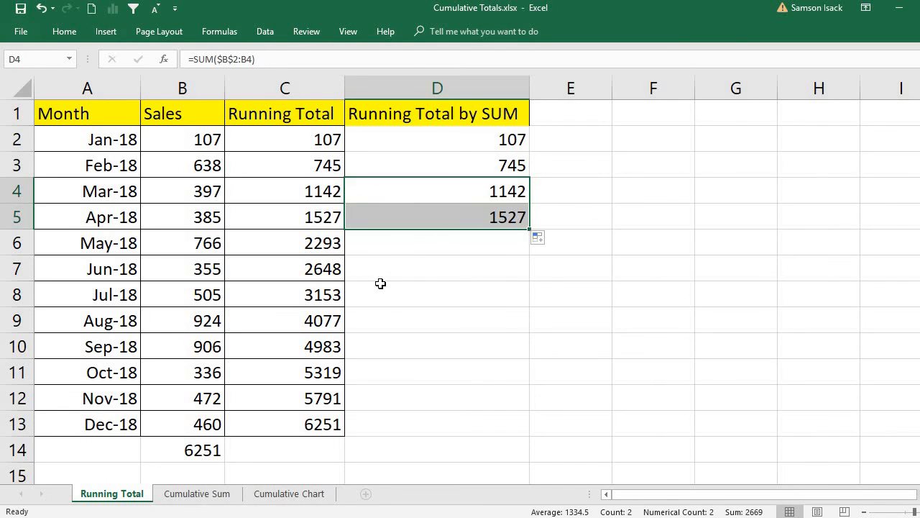
{"action": "double_click", "coordinate": [440, 216]}
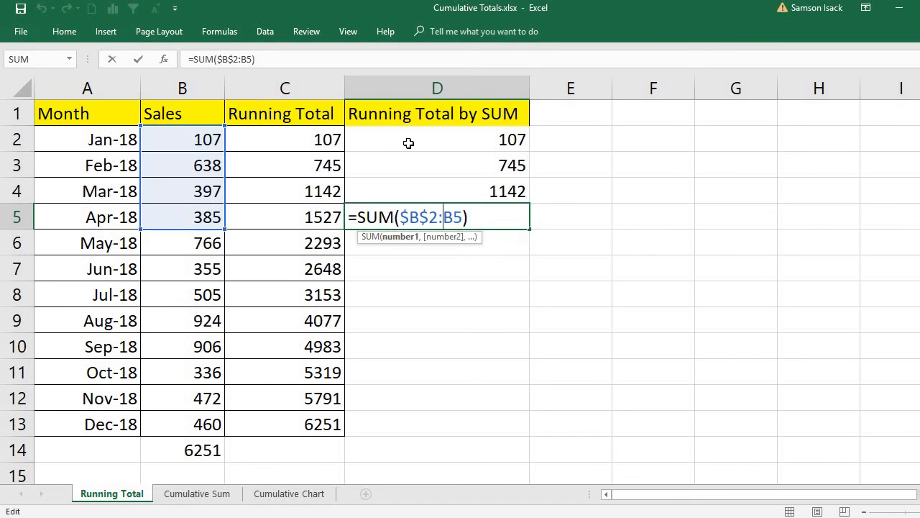
{"action": "key", "text": "Return"}
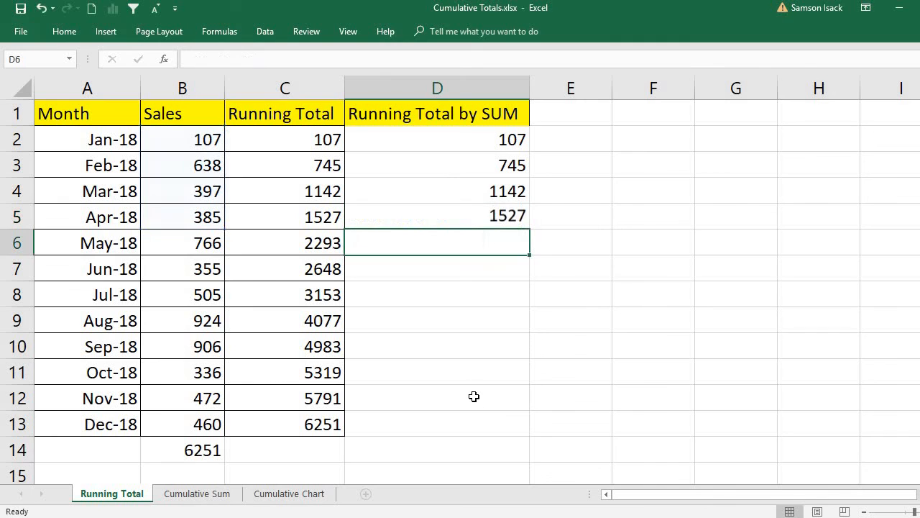
Step: Fill the anchored SUM formula from D5 down to D13 and check the December formula
{"action": "left_click", "coordinate": [470, 220]}
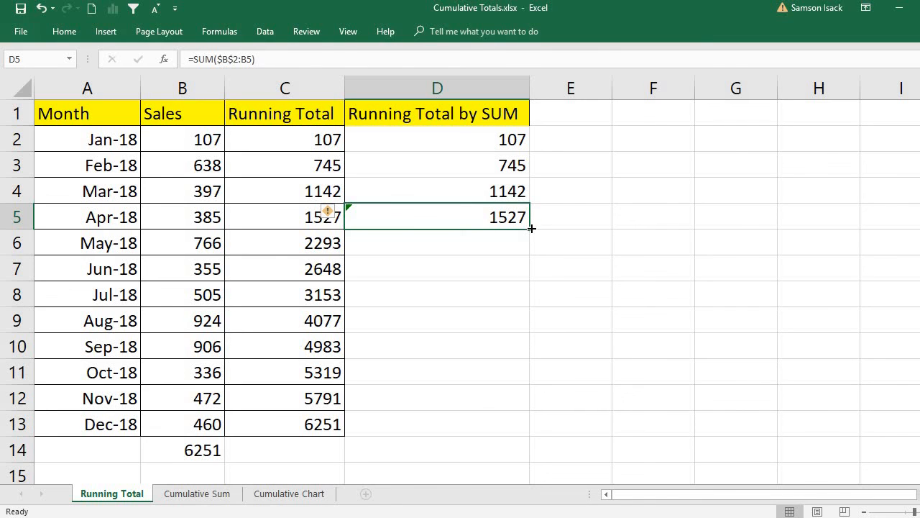
{"action": "left_click_drag", "start_coordinate": [530, 228], "coordinate": [514, 424]}
{"action": "left_click", "coordinate": [485, 425]}
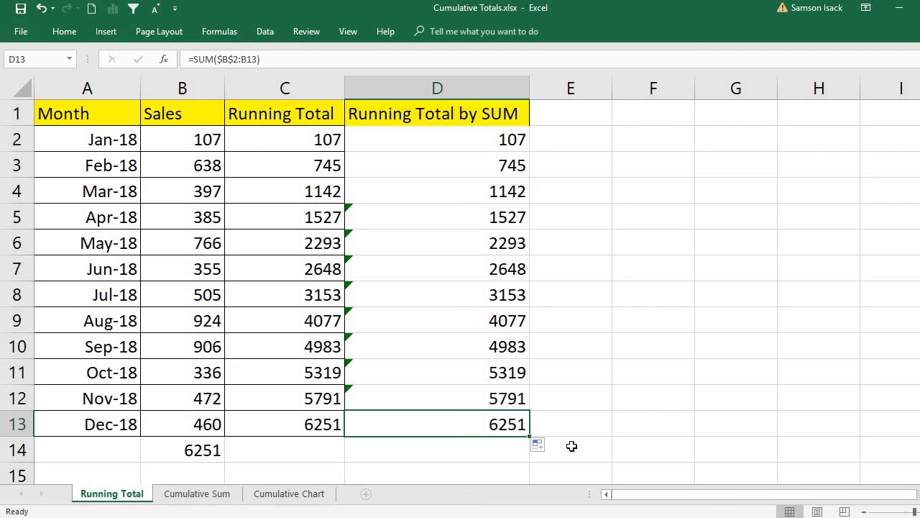
Step: Ignore the Formula Omits Adjacent Cells errors on the remaining flagged running total formulas from D5 to D12
{"action": "left_click", "coordinate": [370, 209]}
{"action": "left_click", "coordinate": [327, 211]}
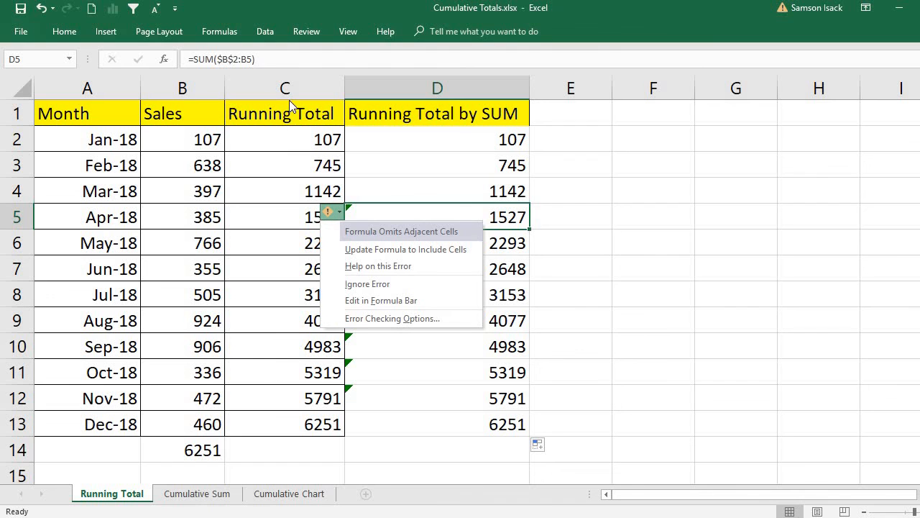
{"action": "left_click", "coordinate": [489, 242]}
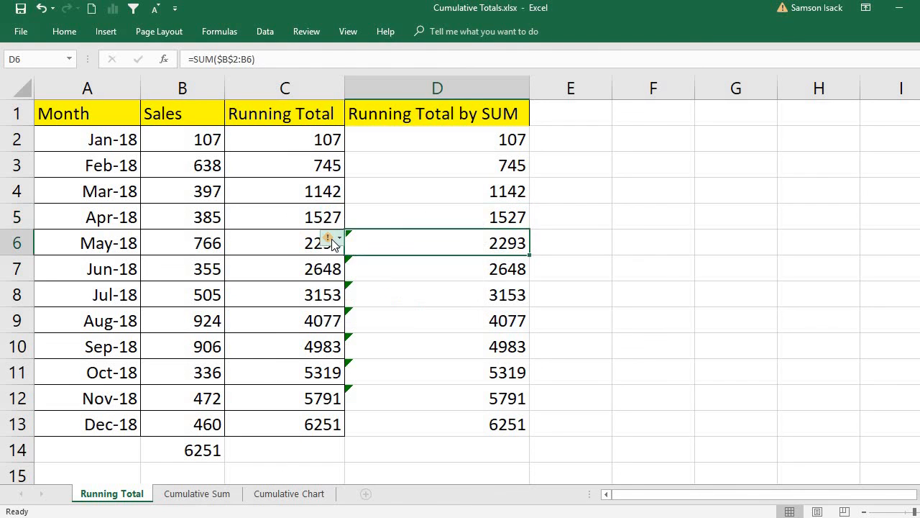
{"action": "left_click", "coordinate": [329, 237]}
{"action": "left_click", "coordinate": [383, 310]}
Step: Compare the December running total in D13 with the overall sales total in B14
{"action": "left_click", "coordinate": [434, 426]}
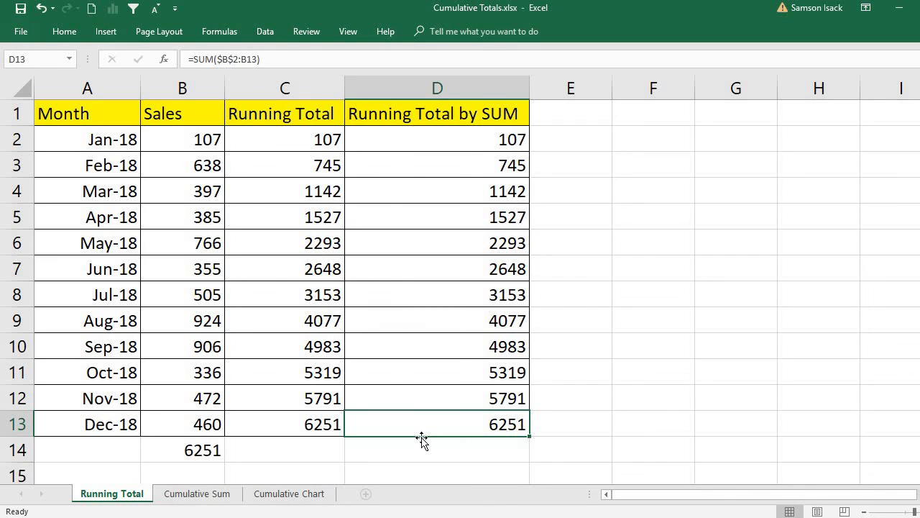
{"action": "left_click", "coordinate": [189, 450]}
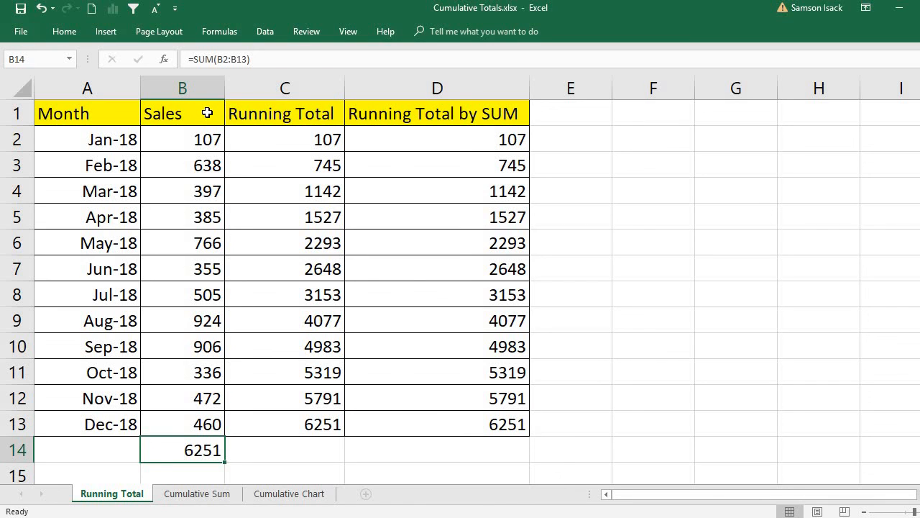